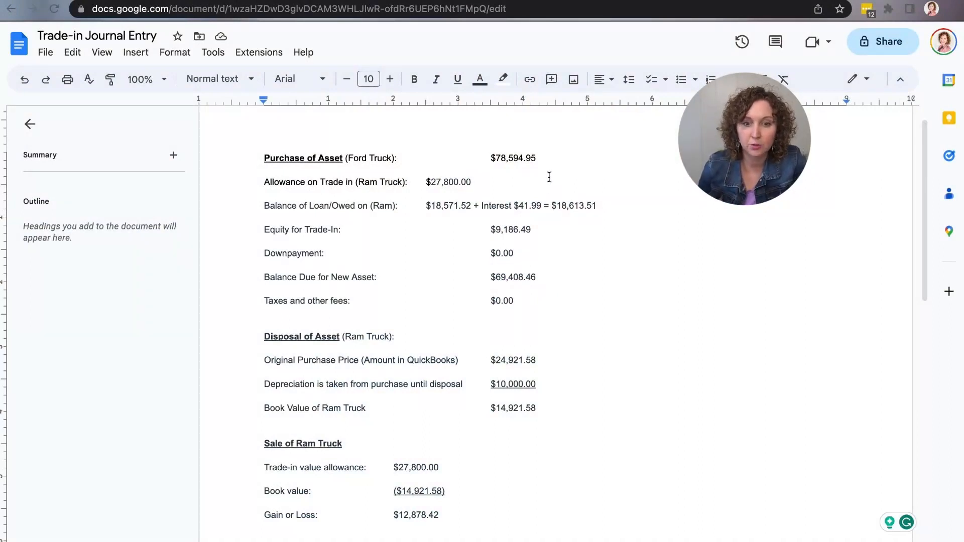
# Review the Ford truck's purchase figures, from the purchase price and trade-in allowance down to the taxes and other fees
pyautogui.moveTo(556, 158); pyautogui.dragTo(496, 159)
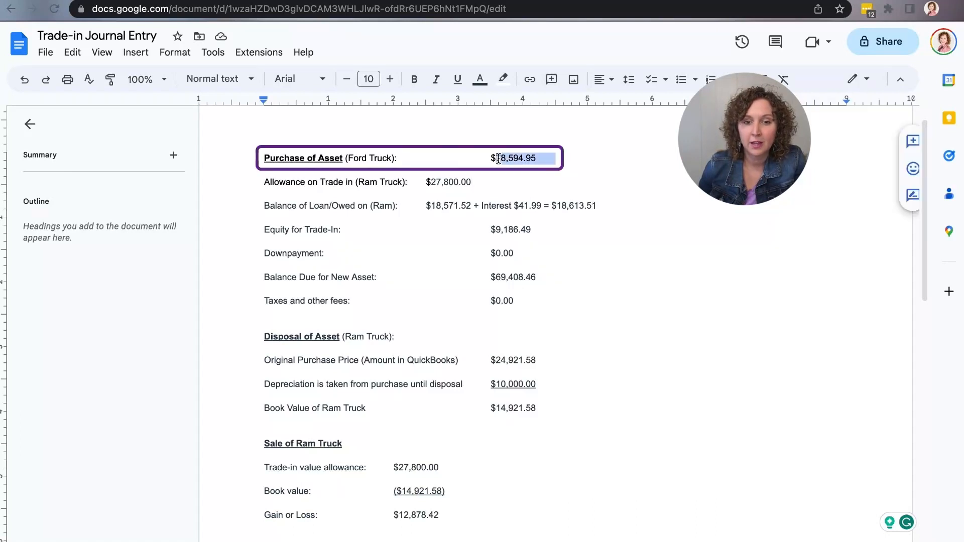
pyautogui.click(496, 186)
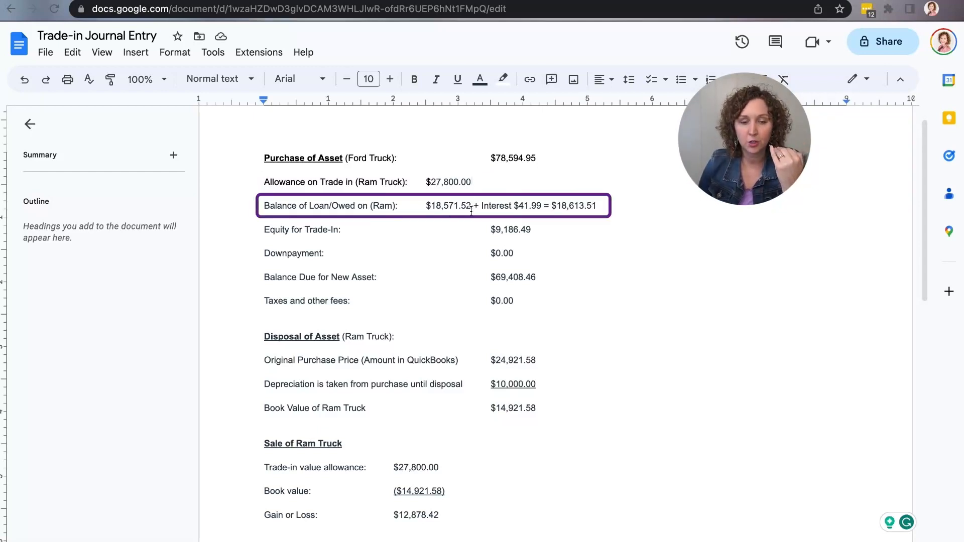
pyautogui.click(524, 206)
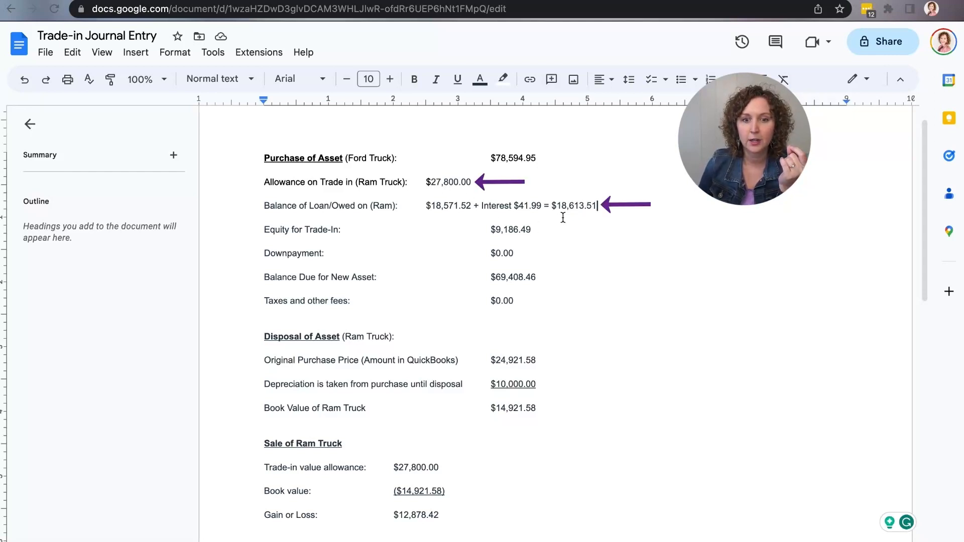
pyautogui.click(552, 230)
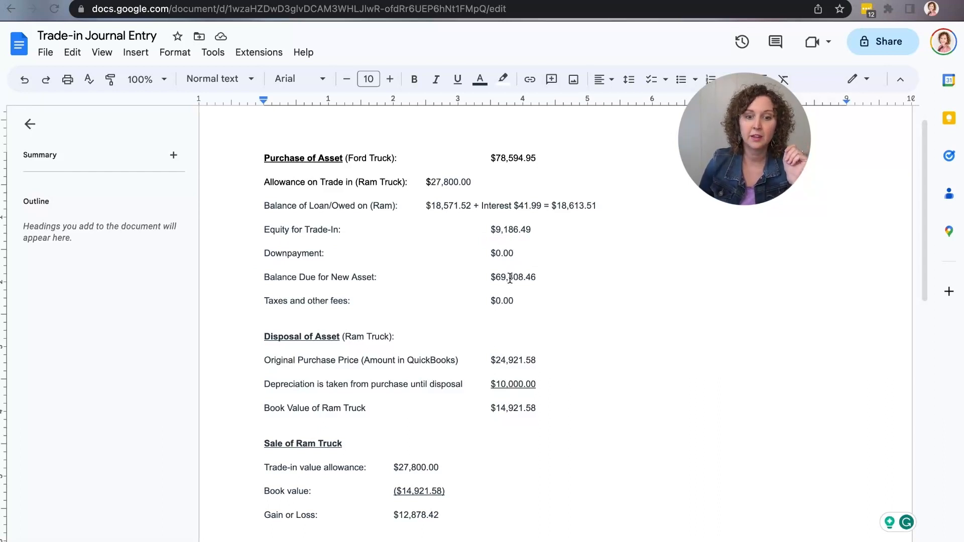
pyautogui.click(541, 276)
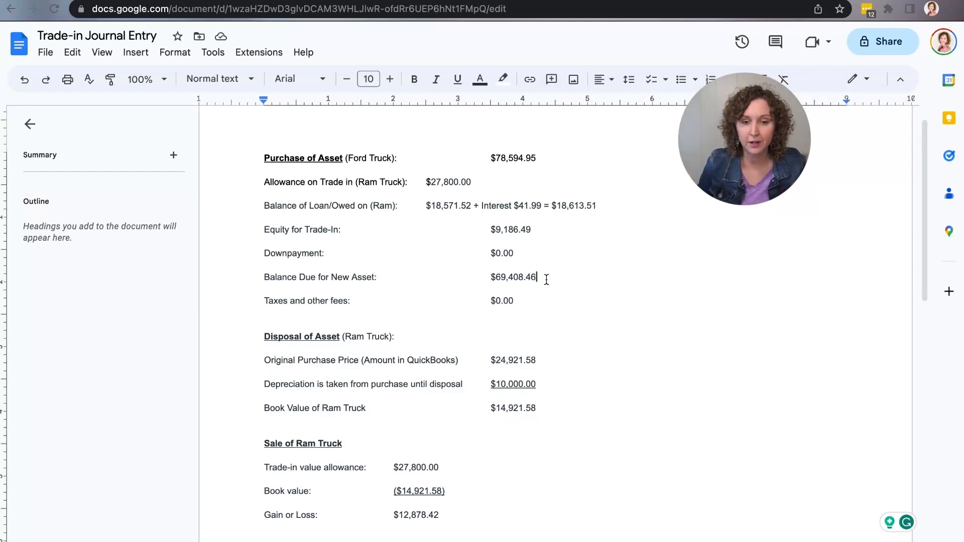
pyautogui.click(531, 303)
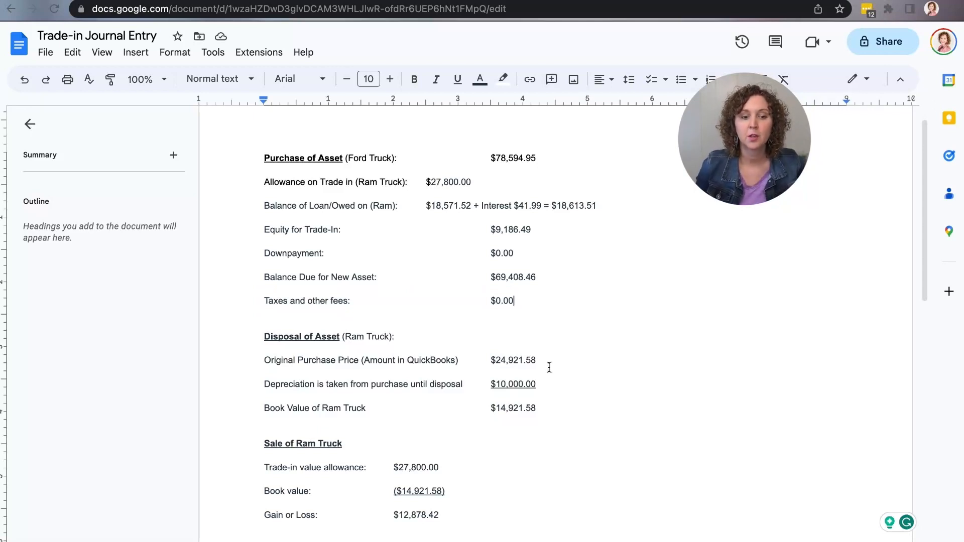
# Review the Ram truck's disposal figures: original purchase price, depreciation taken and book value
pyautogui.doubleClick(543, 364)
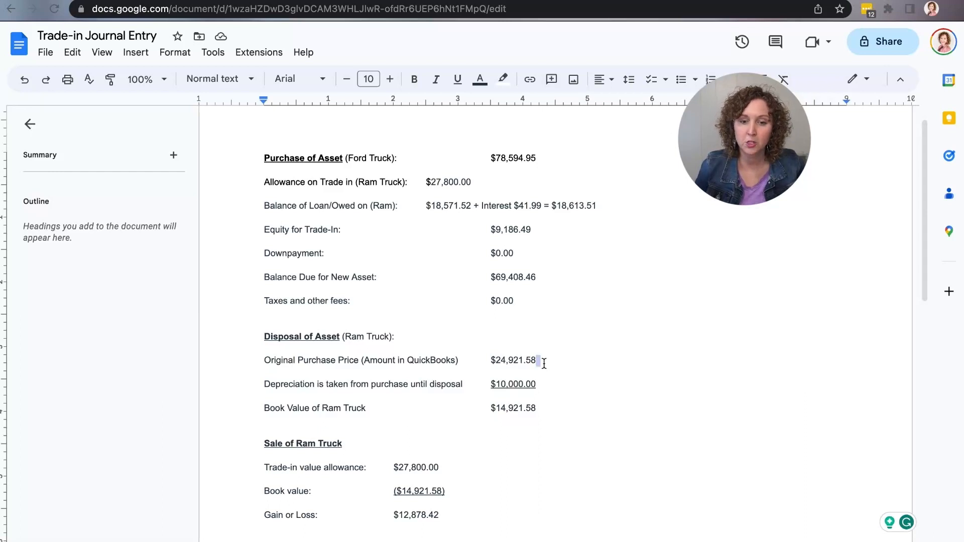
pyautogui.click(541, 363)
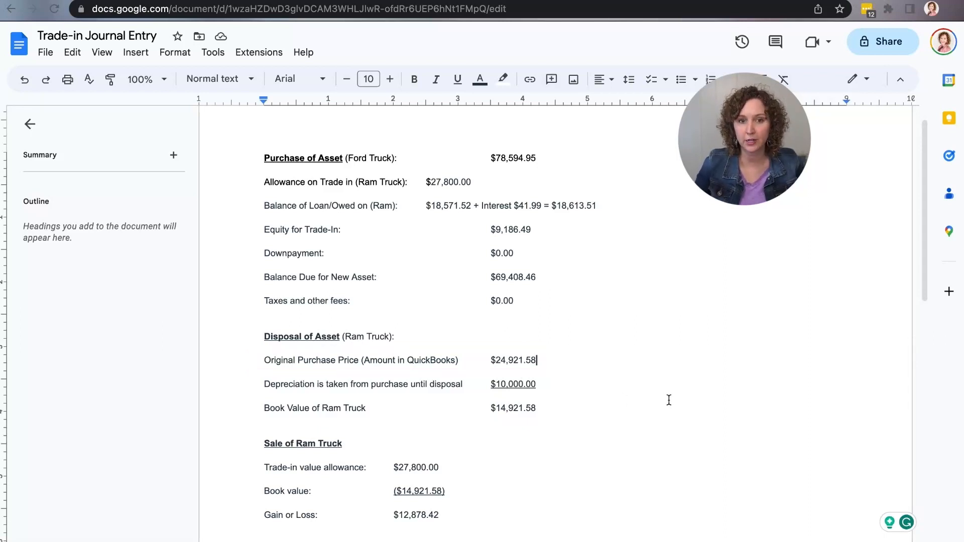
pyautogui.click(558, 383)
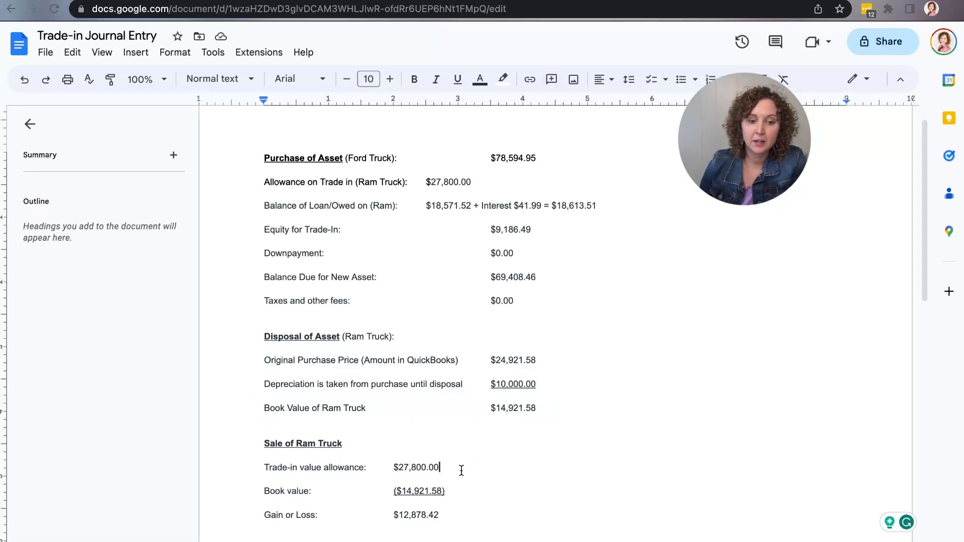
pyautogui.moveTo(523, 360); pyautogui.dragTo(525, 412)
pyautogui.click(509, 443)
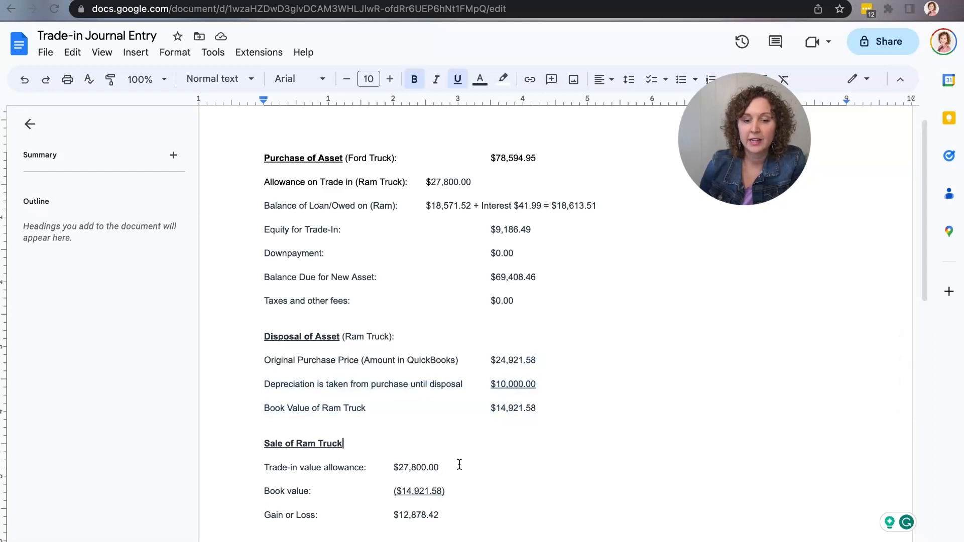
# Examine the Ram truck's sale calculation, comparing its trade-in allowance and book value with the disposal figures, down to the gain or loss
pyautogui.click(442, 468)
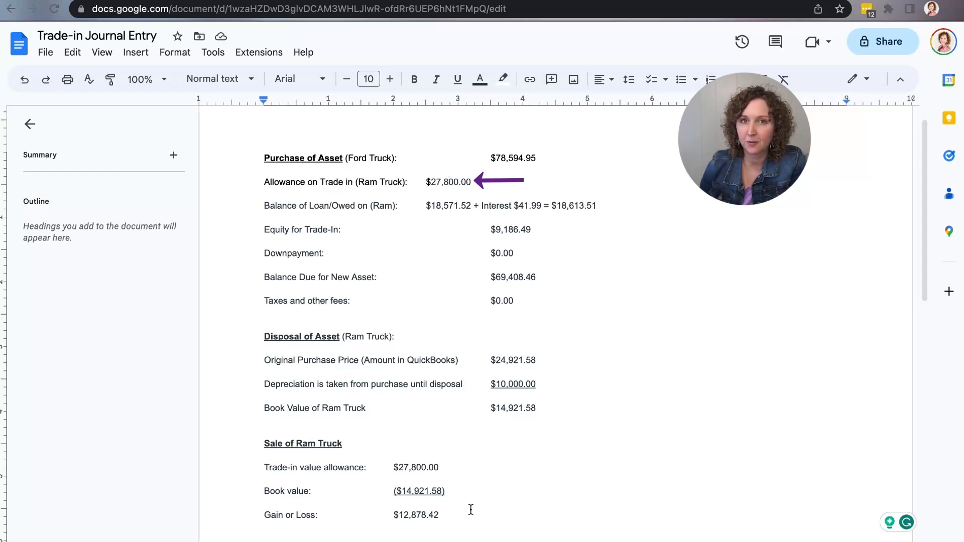
pyautogui.doubleClick(443, 468)
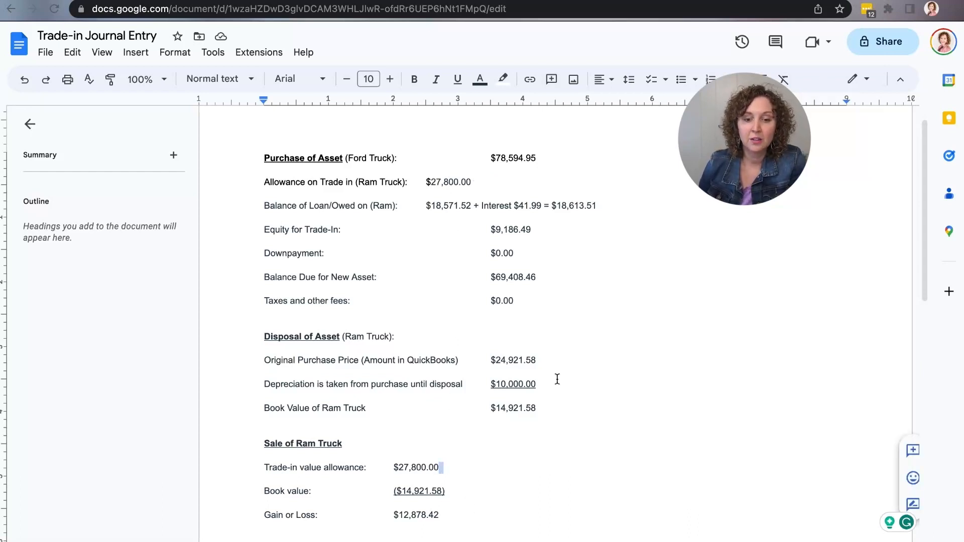
pyautogui.moveTo(538, 360); pyautogui.dragTo(487, 360)
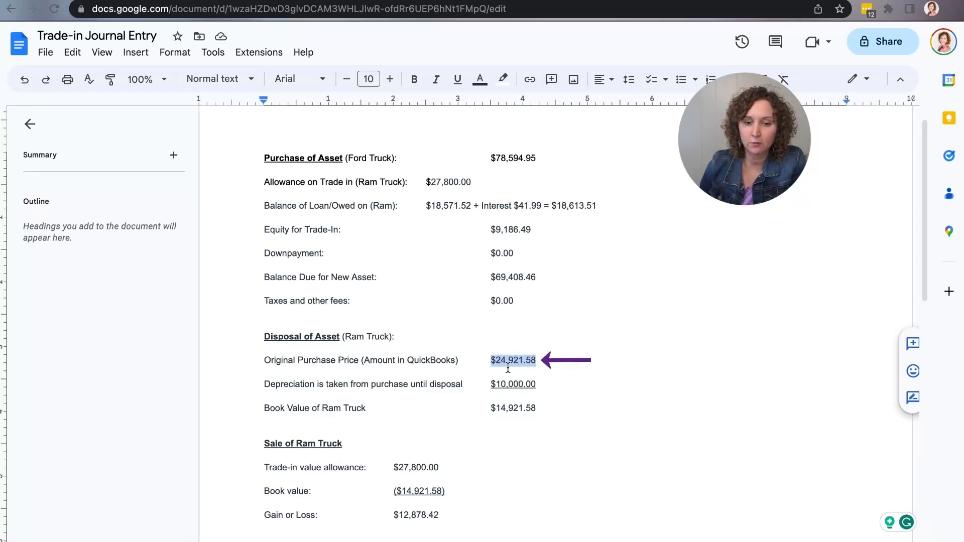
pyautogui.click(446, 471)
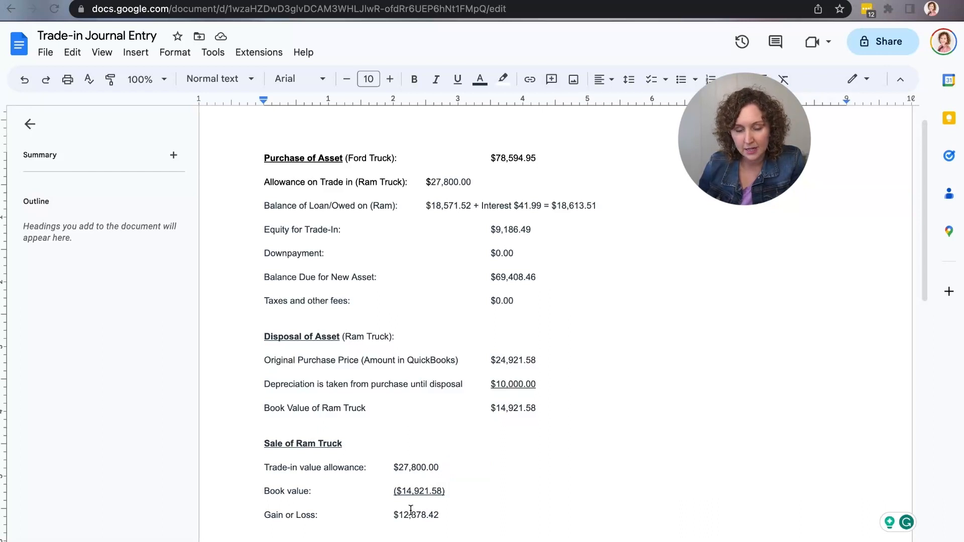
pyautogui.click(455, 492)
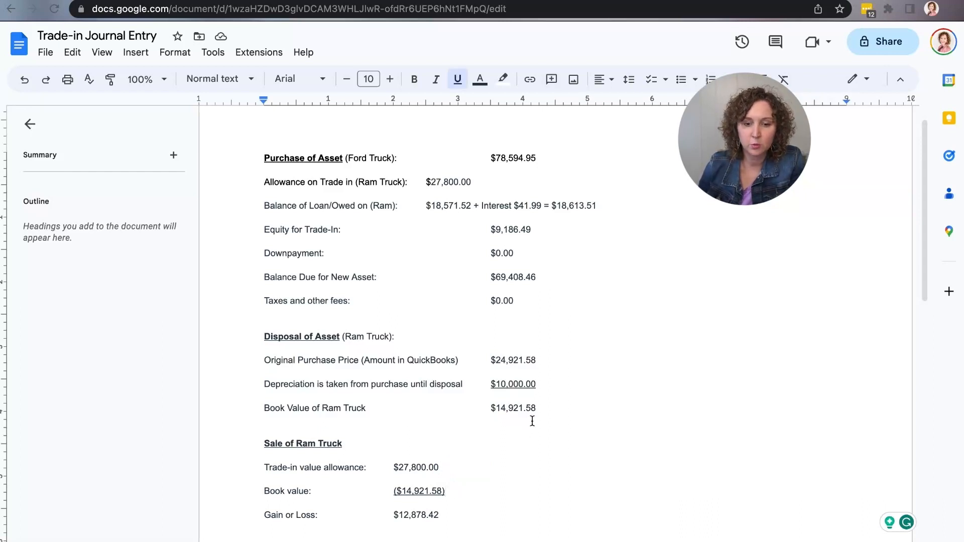
pyautogui.moveTo(537, 410); pyautogui.dragTo(489, 409)
pyautogui.click(456, 495)
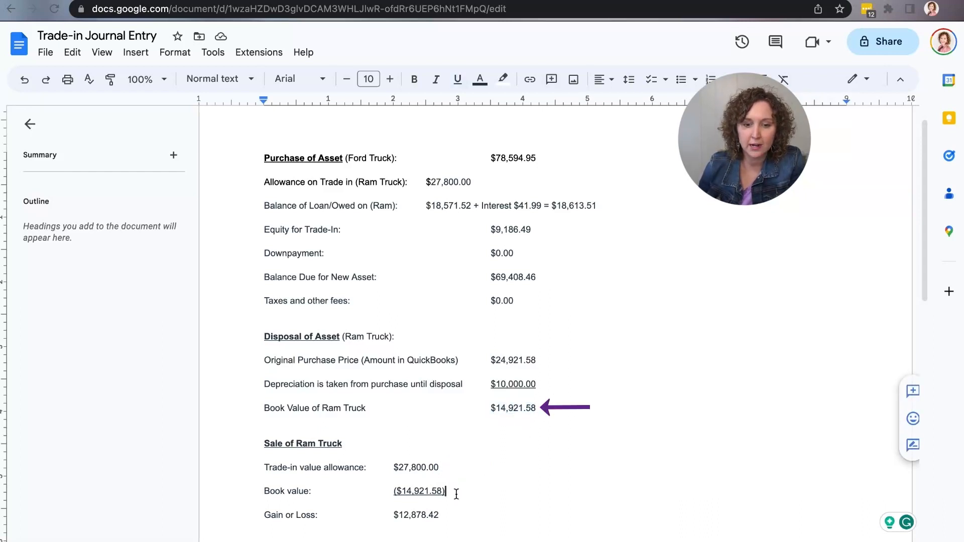
pyautogui.click(445, 524)
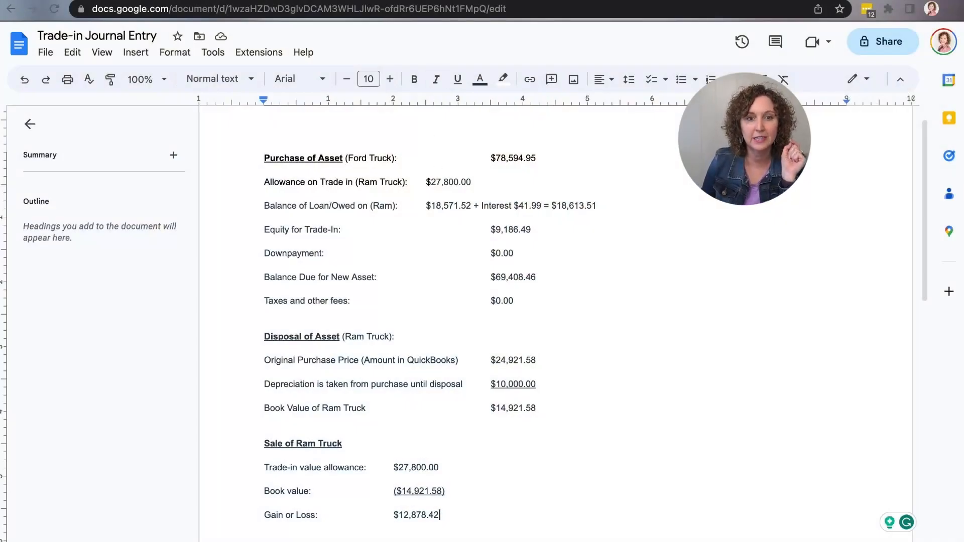
# Switch to the Trade in value spreadsheet and examine the Ford's price, its asset debit and the new loan credit
pyautogui.click(372, 0)
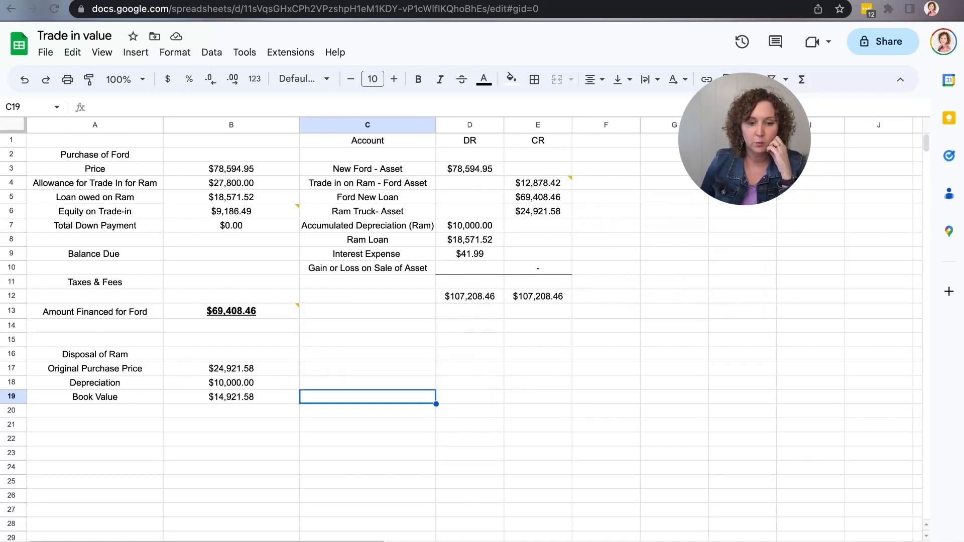
pyautogui.click(273, 172)
pyautogui.click(451, 174)
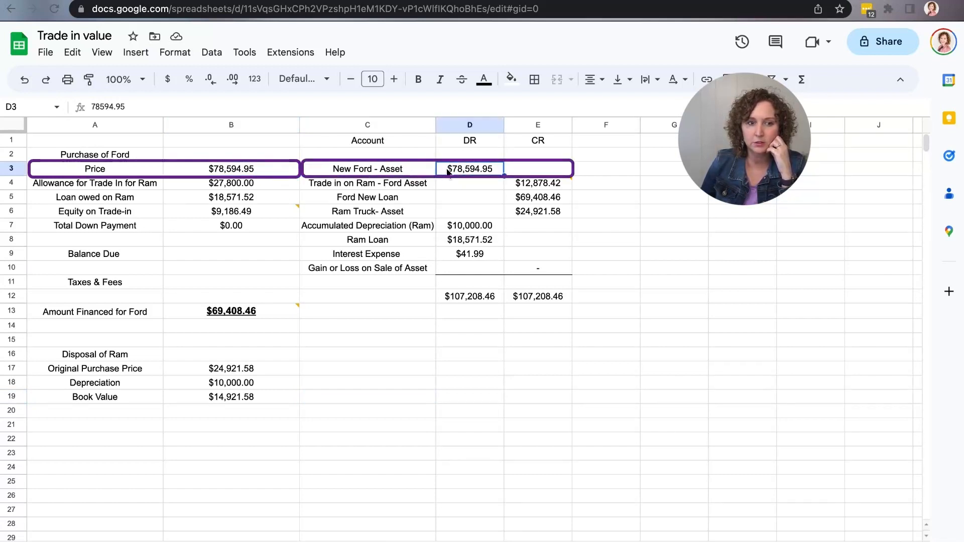
pyautogui.click(518, 201)
pyautogui.moveTo(273, 315)
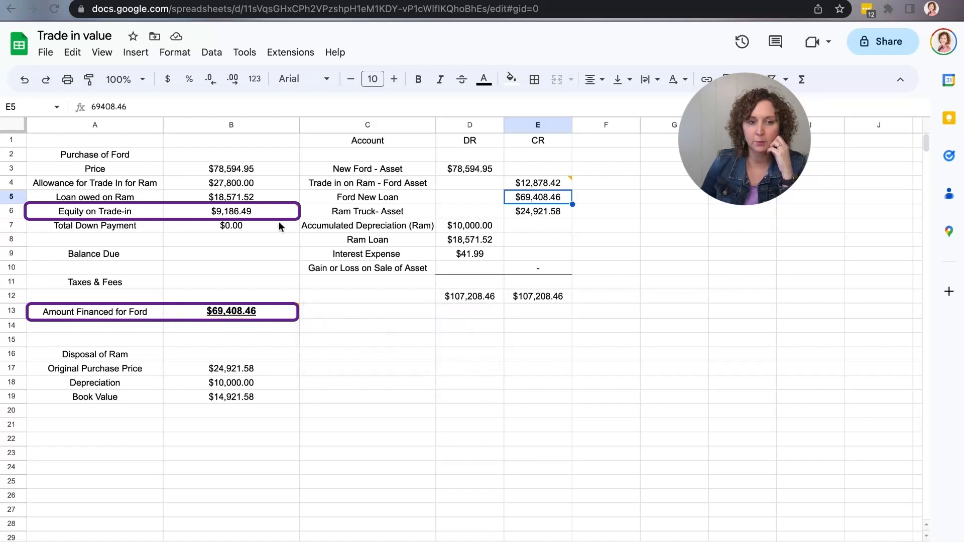
# Read the comments on the trade-in equity and the amount financed for the Ford, and compare them with the new loan credit
pyautogui.click(255, 213)
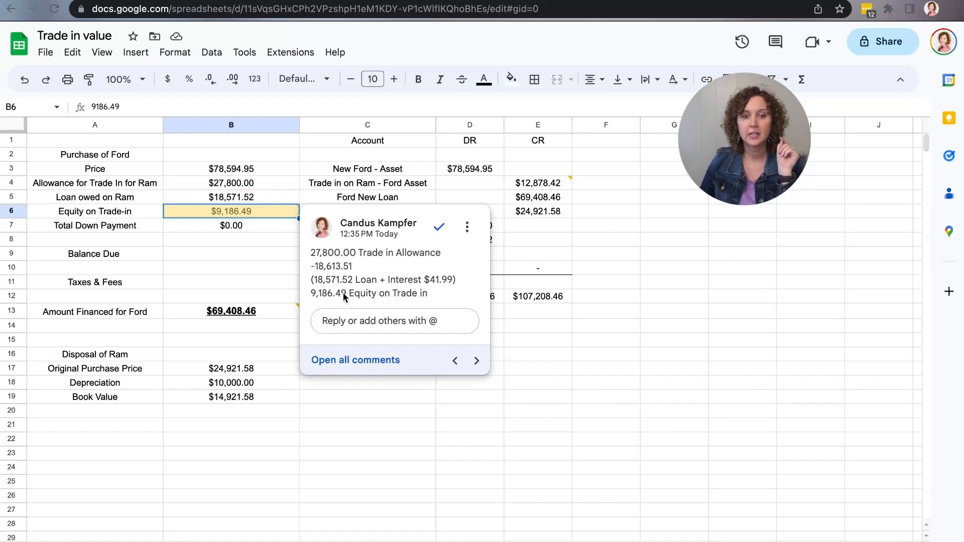
pyautogui.click(279, 312)
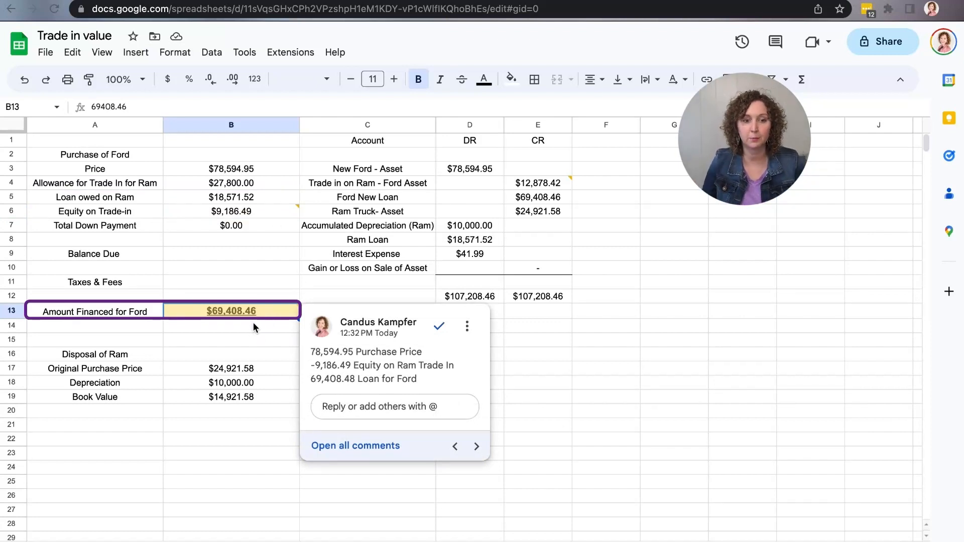
pyautogui.click(538, 199)
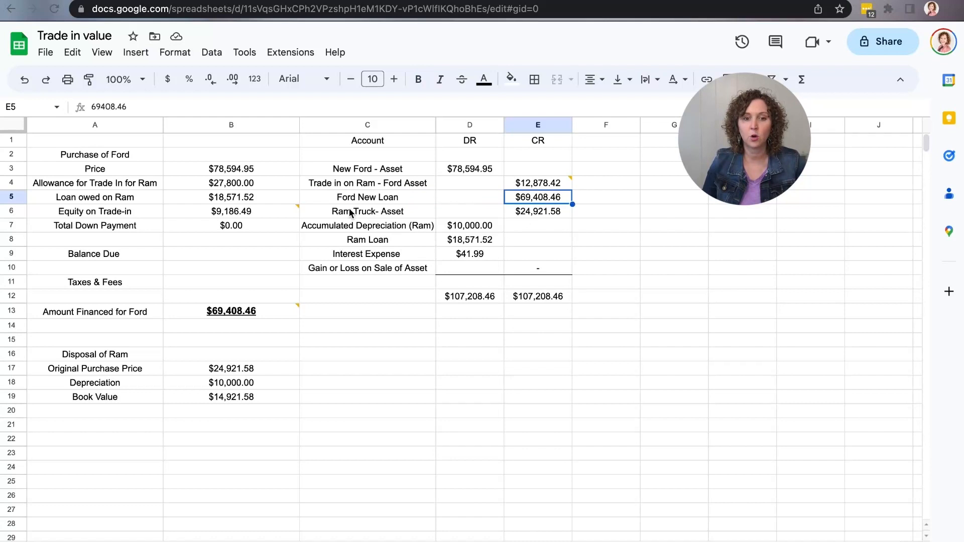
# Examine the journal amounts for the Ram truck asset, its accumulated depreciation, the Ram loan and the interest expense
pyautogui.click(526, 215)
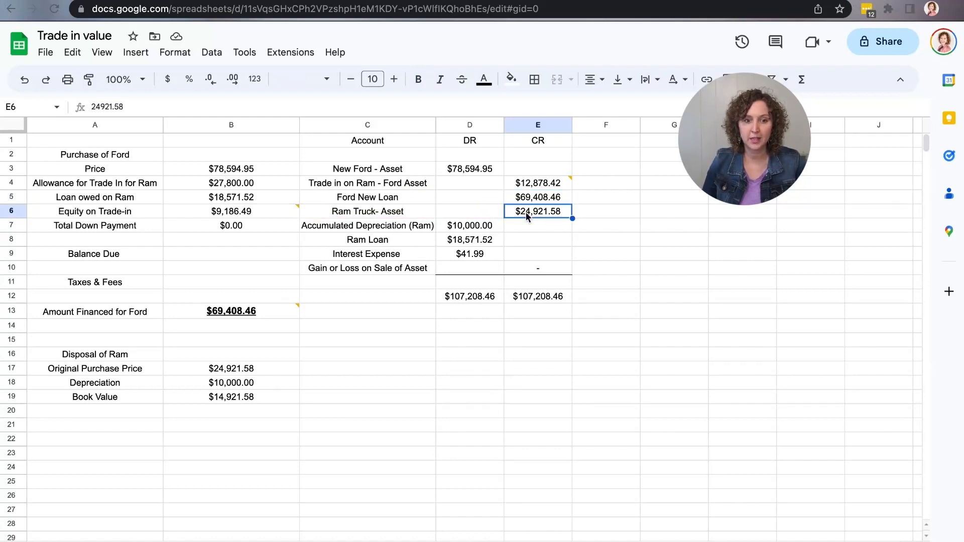
pyautogui.click(486, 230)
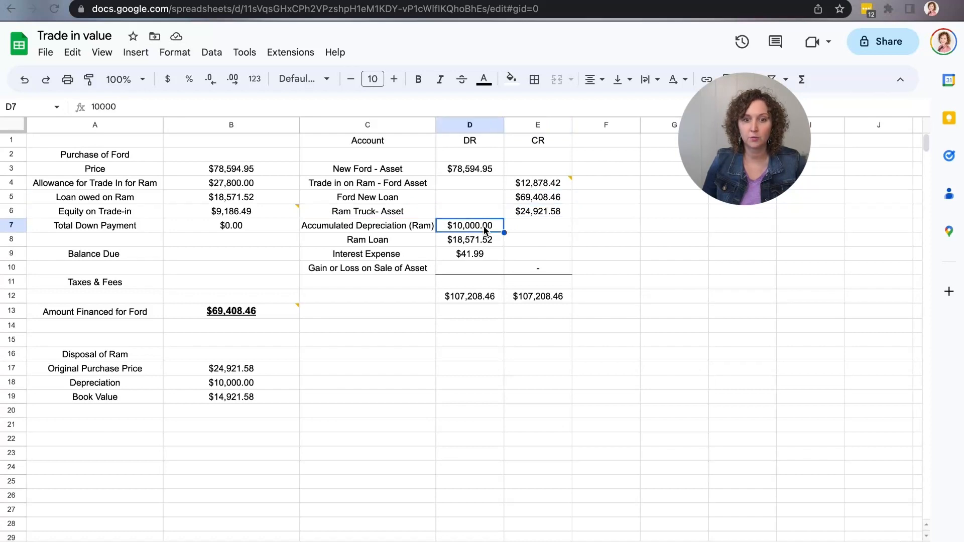
pyautogui.click(474, 241)
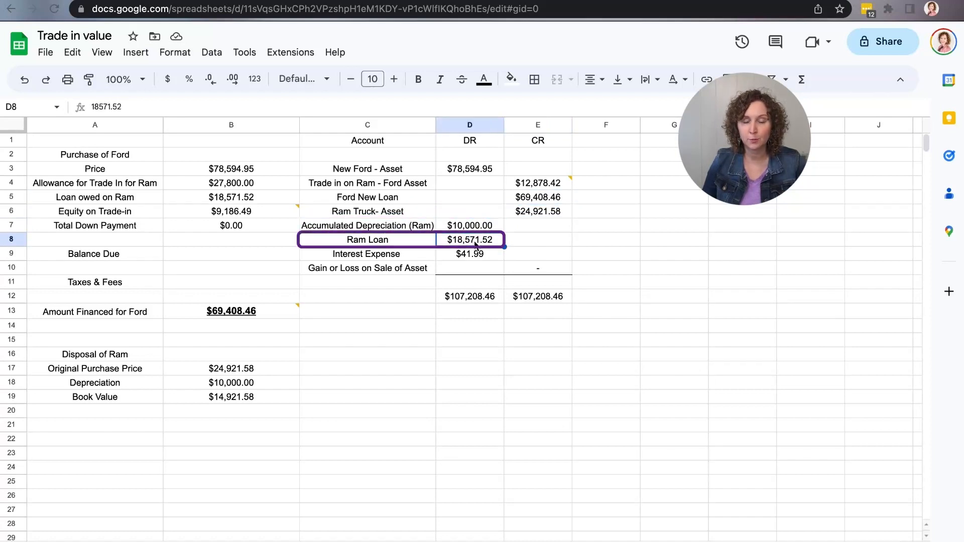
pyautogui.click(478, 256)
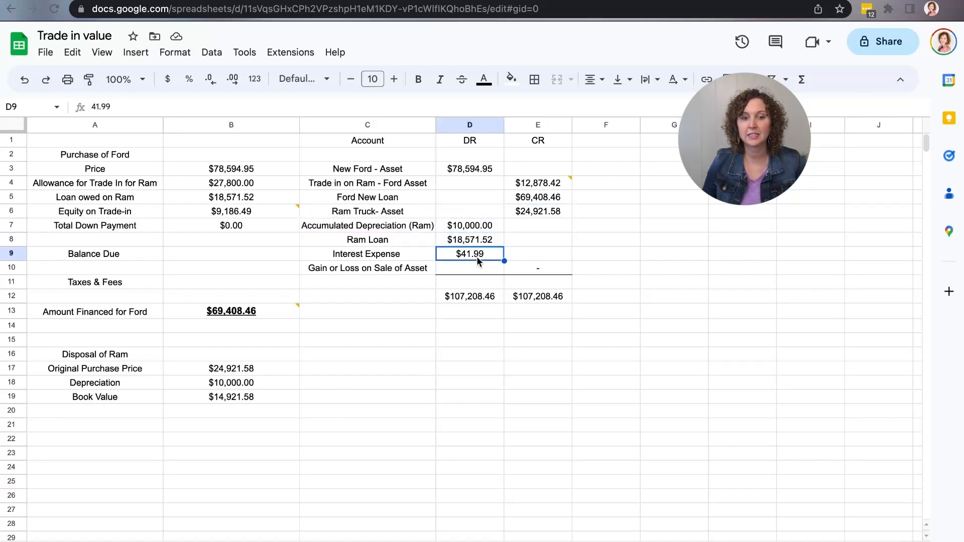
# Check the Ram's disposal amounts, the comment on the trade-in credit and the gain or loss on sale of asset line
pyautogui.click(271, 368)
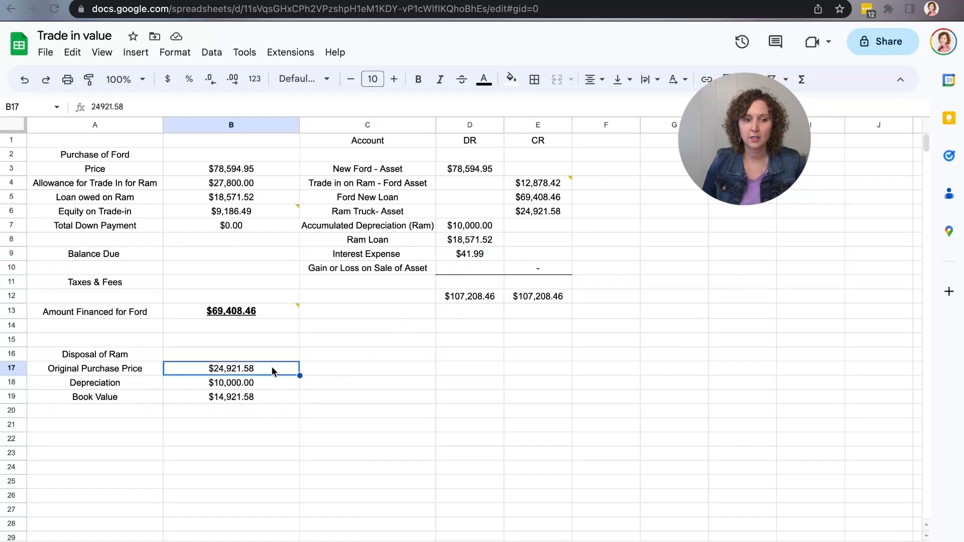
pyautogui.click(273, 384)
pyautogui.click(269, 397)
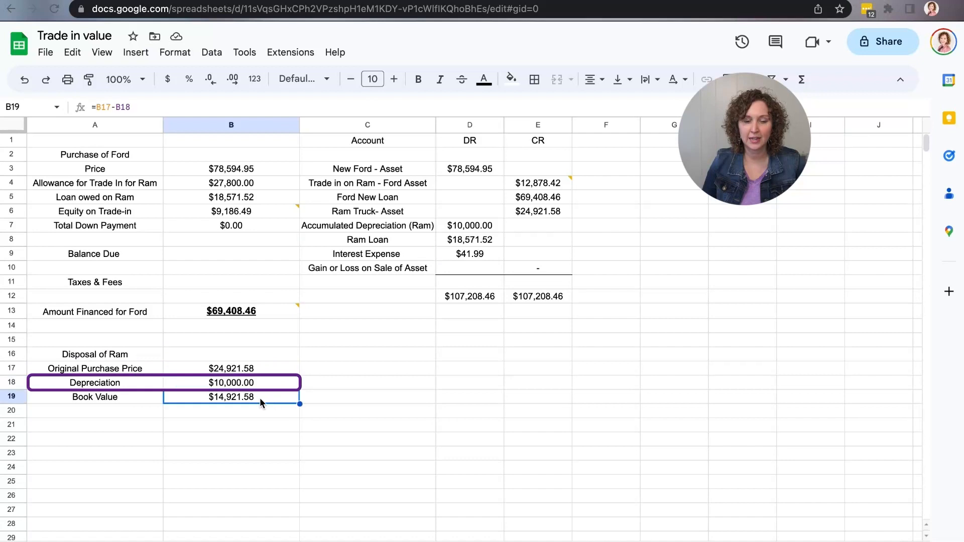
pyautogui.moveTo(559, 187)
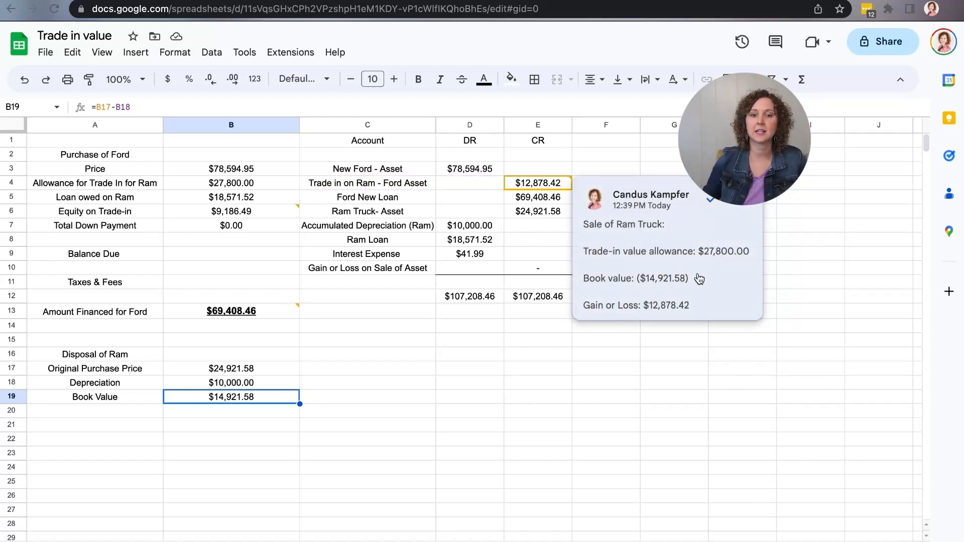
pyautogui.click(510, 272)
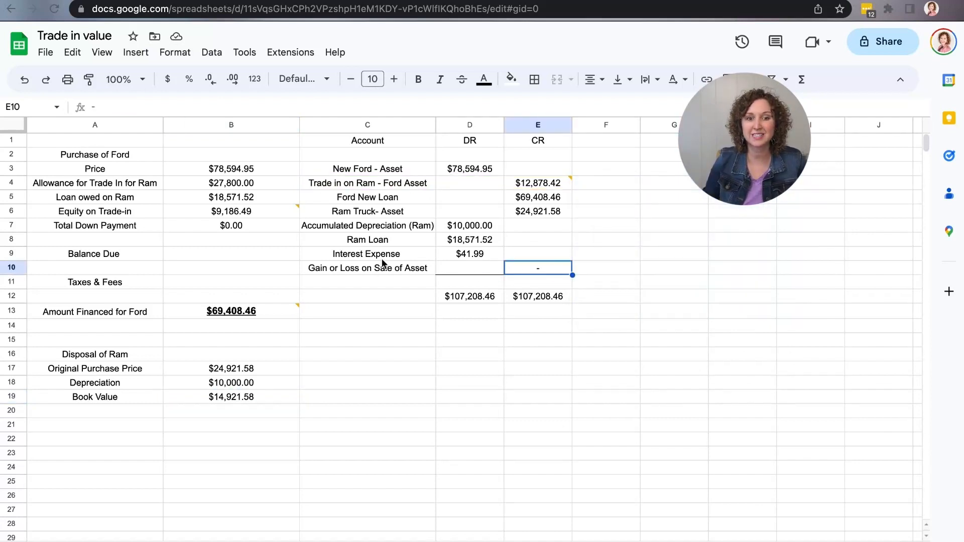
pyautogui.moveTo(530, 191)
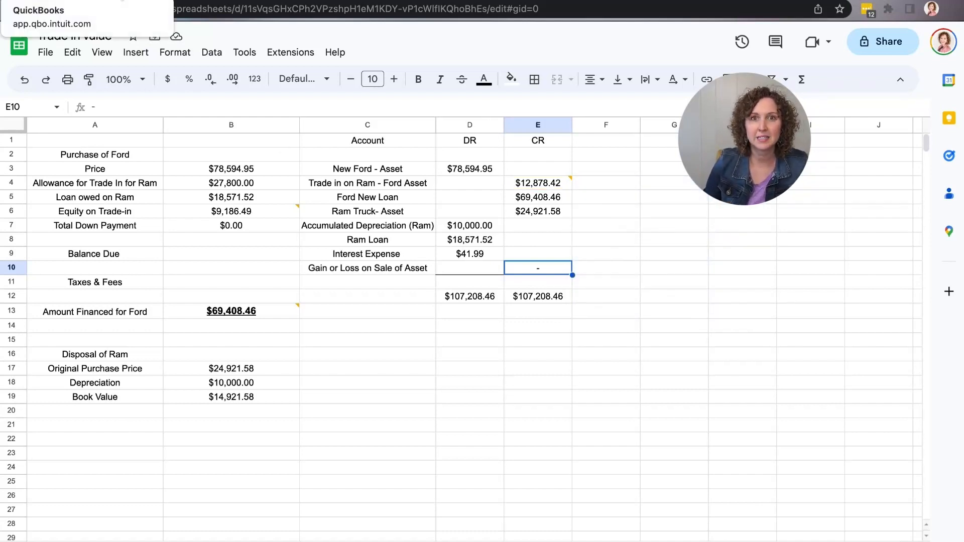
# Switch to QuickBooks Online and look over the types of new transactions that can be created
pyautogui.click(123, 12)
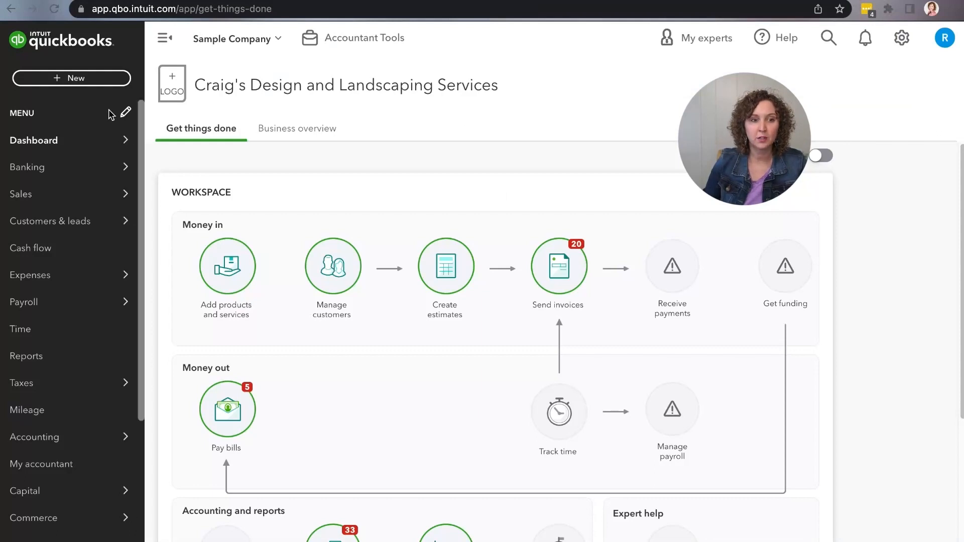
pyautogui.click(106, 83)
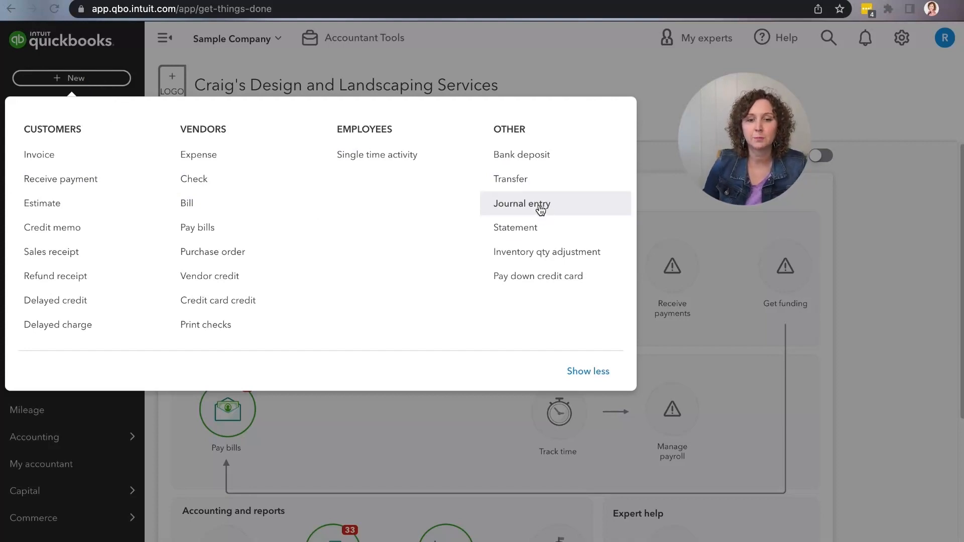
pyautogui.click(652, 159)
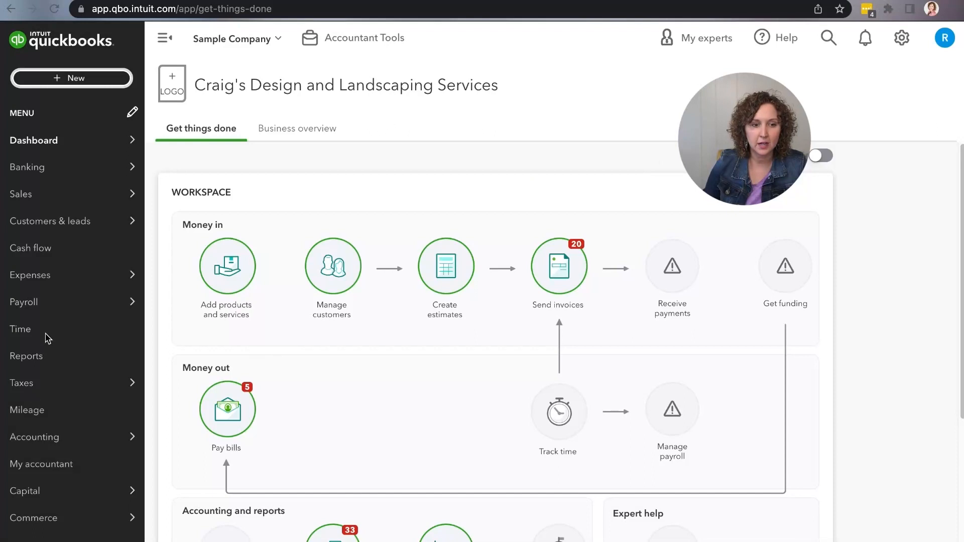
# Open the chart of accounts and examine the Ram Truck fixed asset account, its sub-accounts and its balance
pyautogui.moveTo(112, 437)
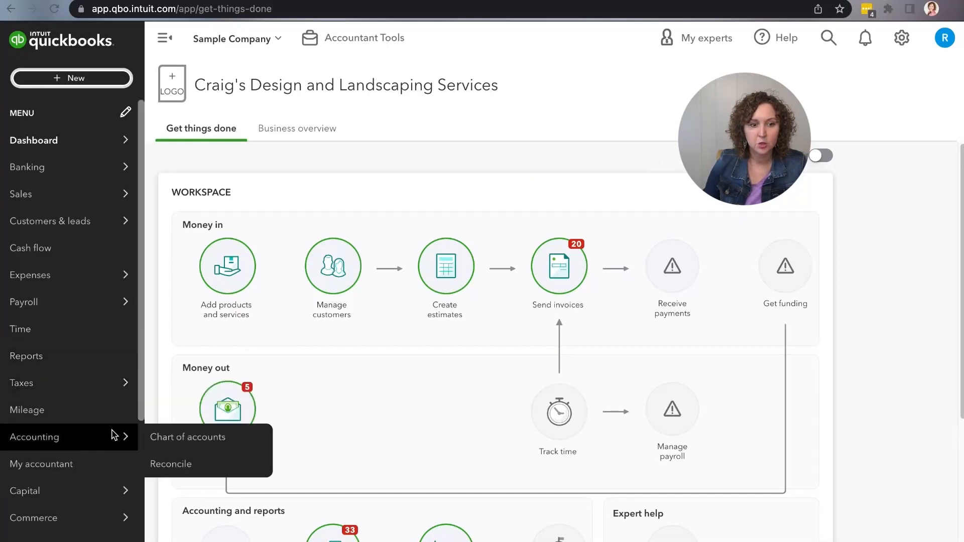
pyautogui.click(192, 441)
pyautogui.scroll(-3, 382, 437)
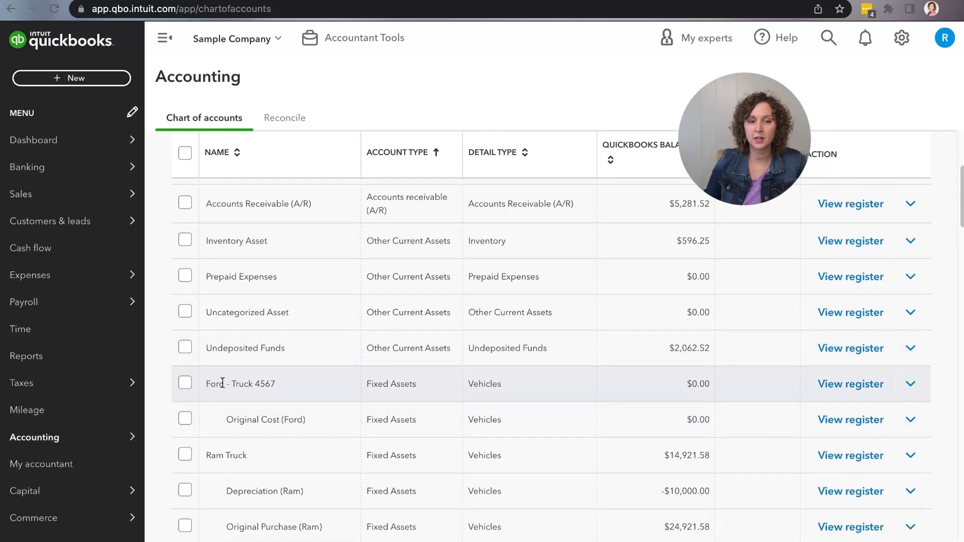
pyautogui.scroll(-4, 221, 395)
pyautogui.moveTo(206, 359); pyautogui.dragTo(246, 359)
pyautogui.moveTo(225, 433); pyautogui.dragTo(266, 431)
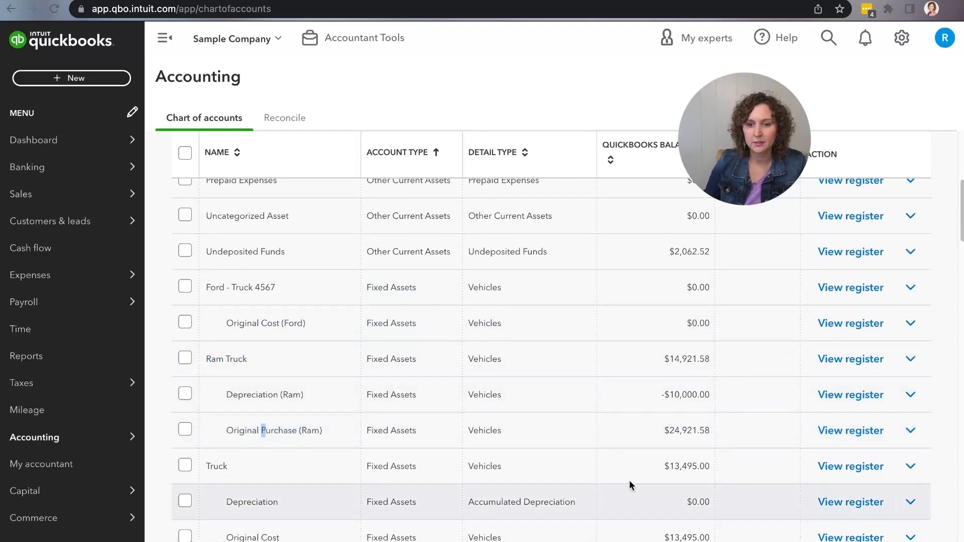
pyautogui.click(671, 363)
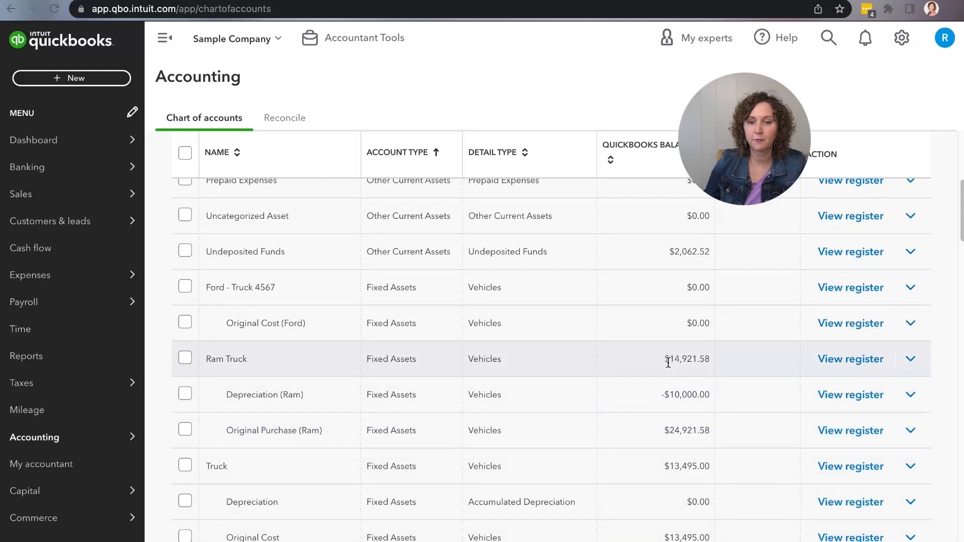
pyautogui.moveTo(668, 361); pyautogui.dragTo(716, 362)
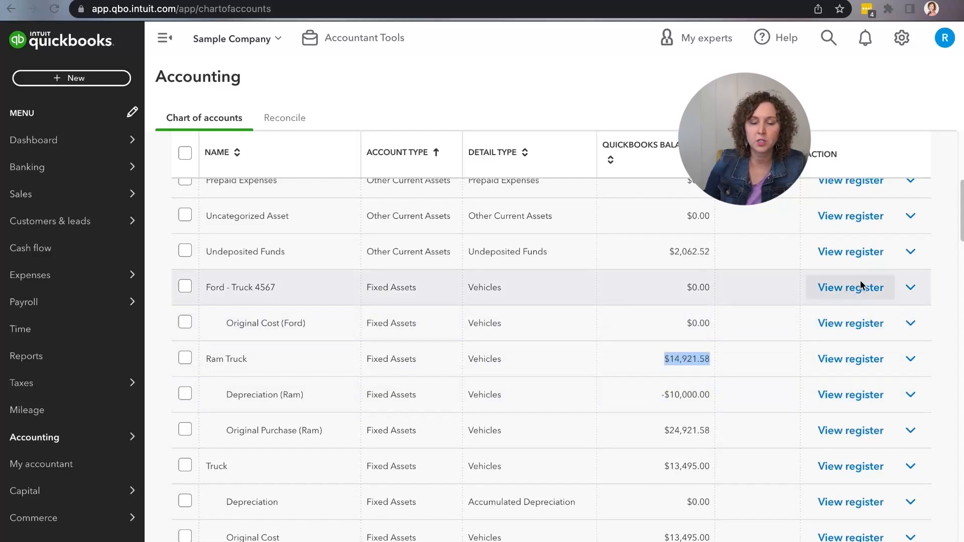
# View the settings of the Ford - Truck 4567 fixed asset account and close them
pyautogui.click(911, 287)
pyautogui.click(844, 318)
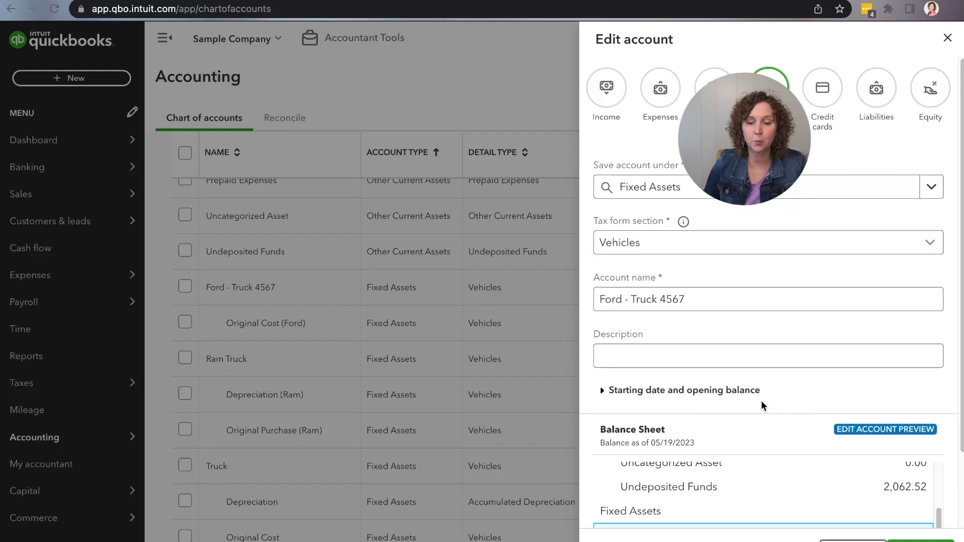
pyautogui.click(949, 38)
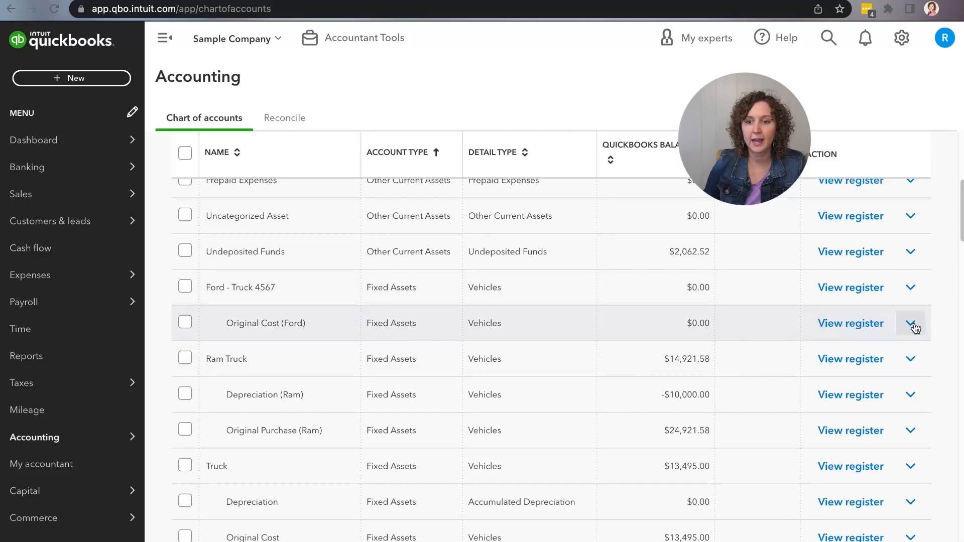
# Review the Original Cost (Ford) account's settings, reselecting Ford - Truck 4567 as parent account and Vehicles as tax form section
pyautogui.click(915, 328)
pyautogui.click(879, 349)
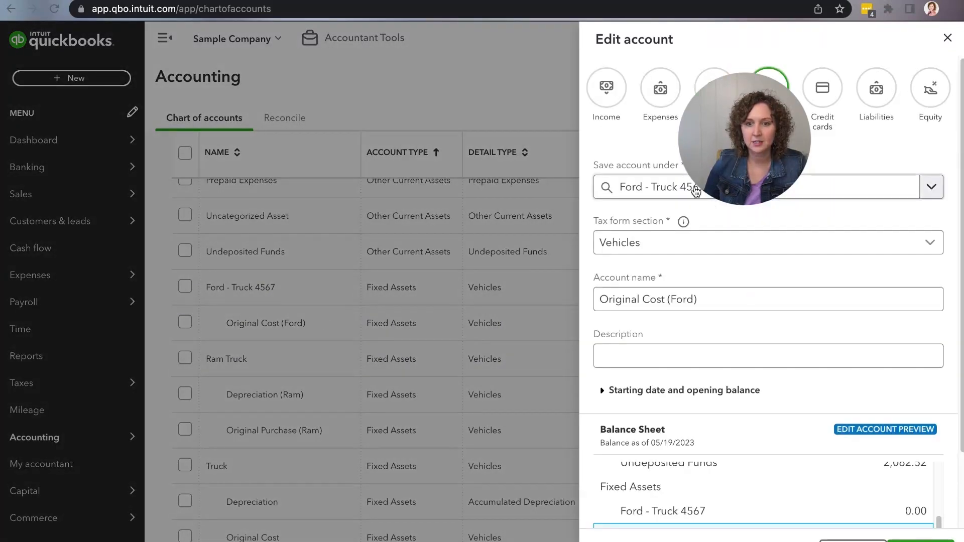
pyautogui.click(931, 186)
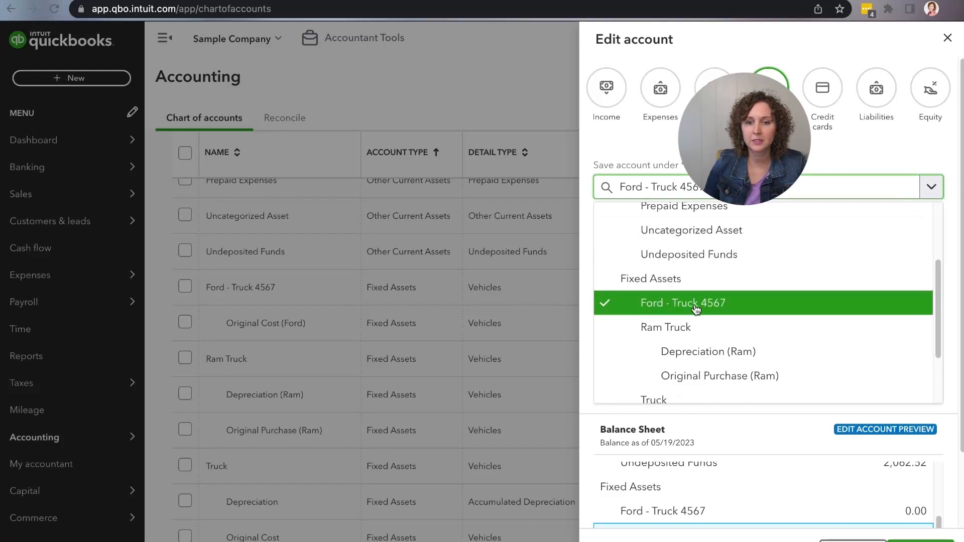
pyautogui.click(713, 303)
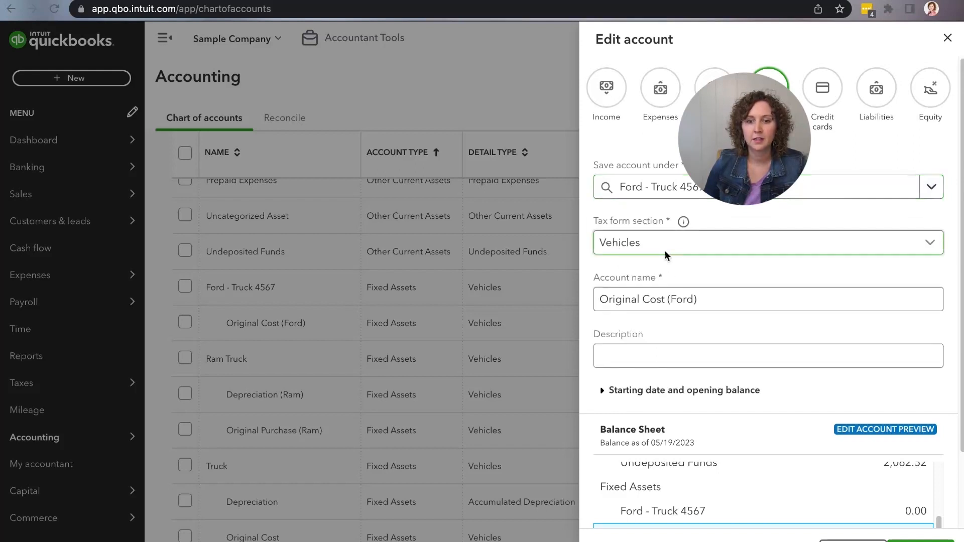
pyautogui.click(926, 243)
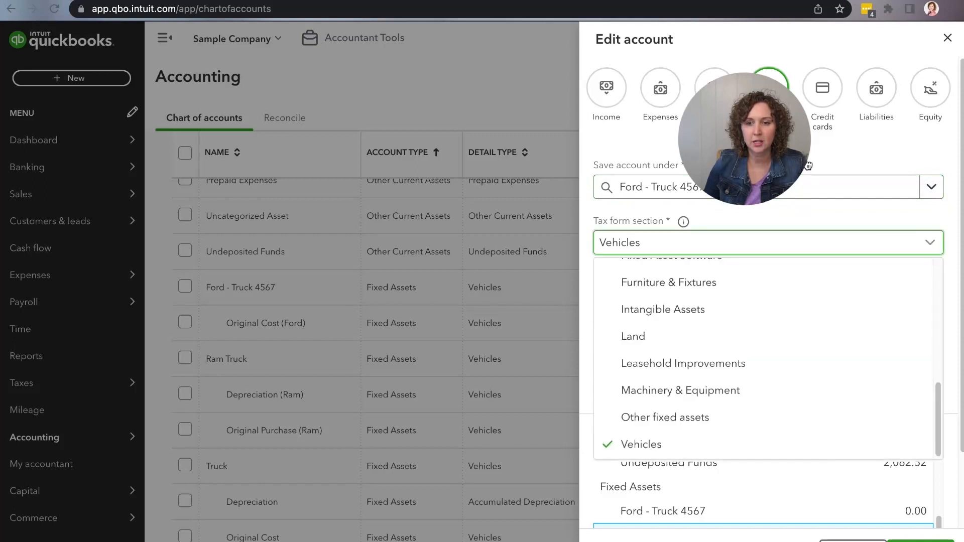
pyautogui.click(831, 452)
pyautogui.click(758, 301)
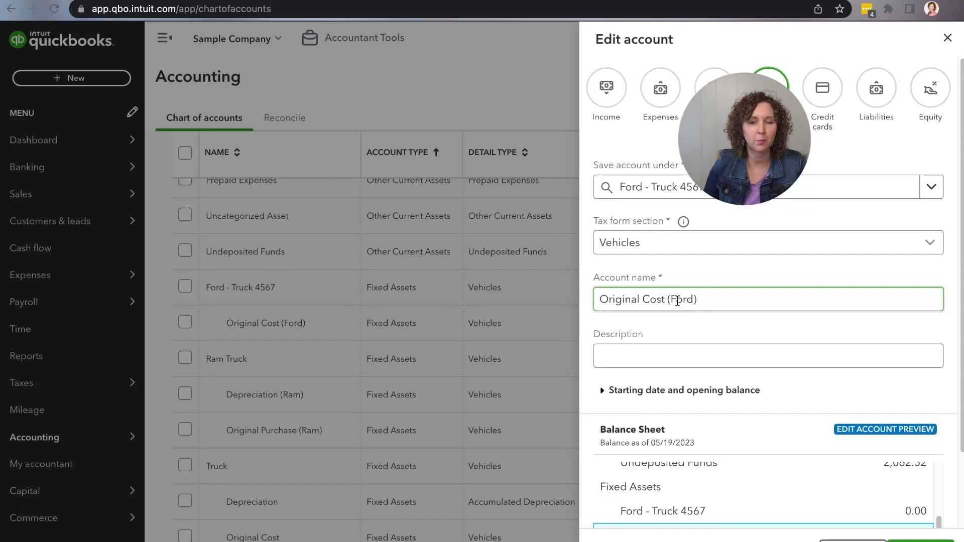
pyautogui.click(702, 201)
pyautogui.click(698, 301)
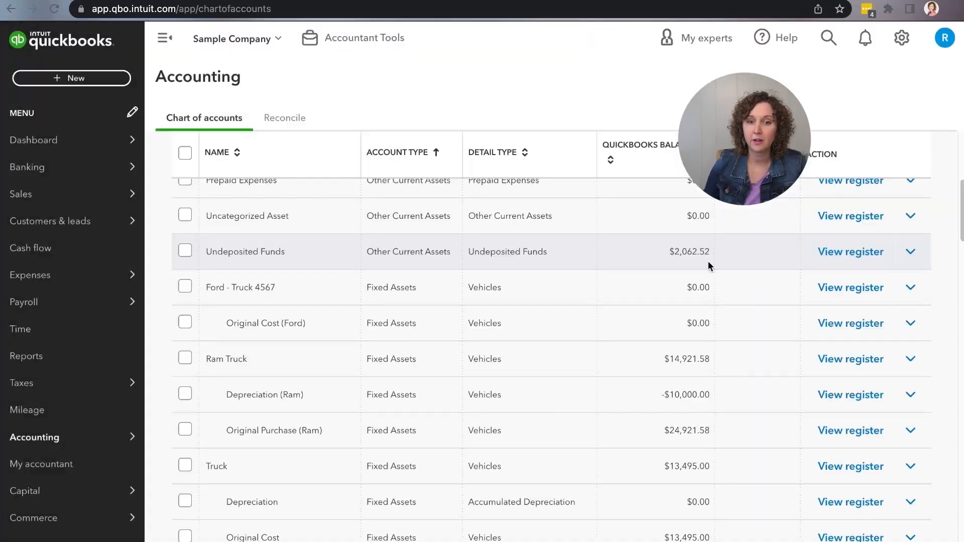
pyautogui.scroll(4, 712, 258)
pyautogui.scroll(3, 708, 260)
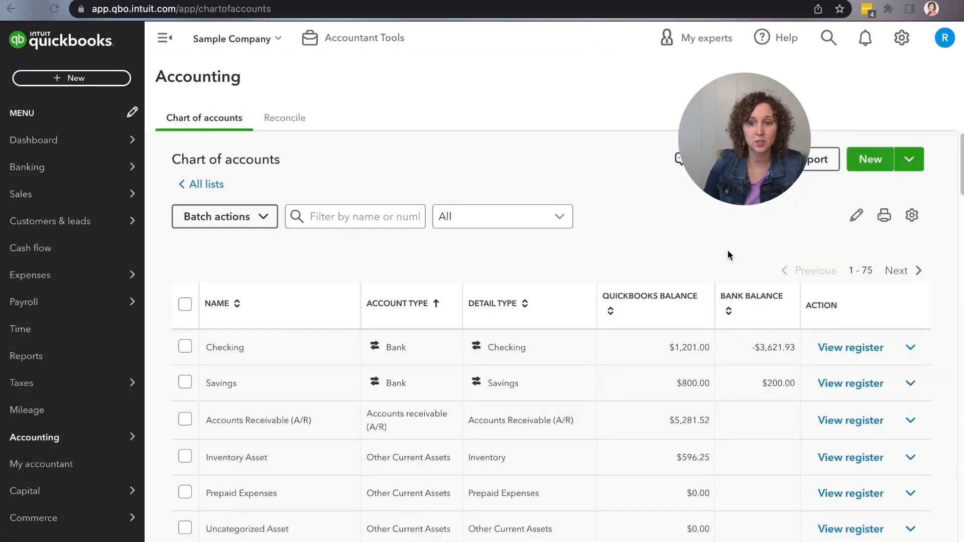
pyautogui.click(882, 161)
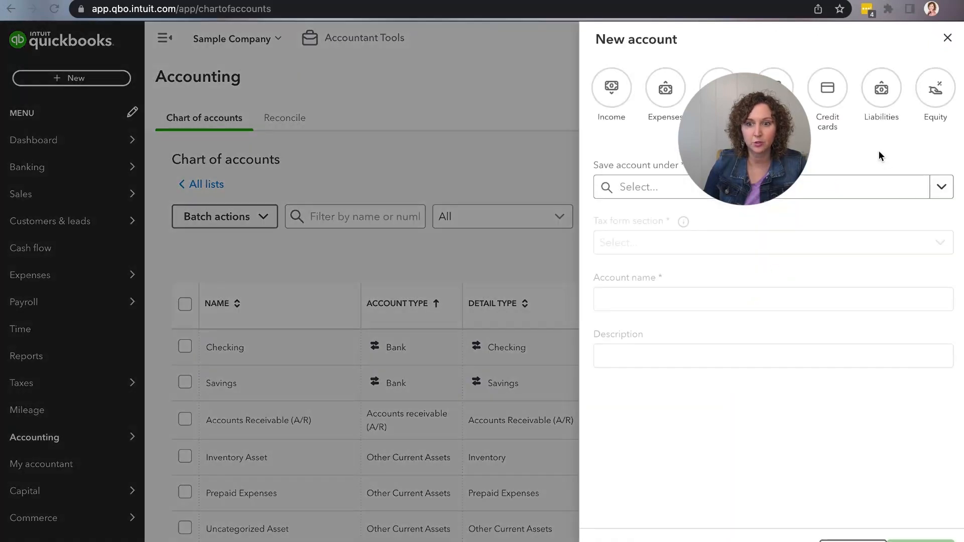
pyautogui.click(917, 191)
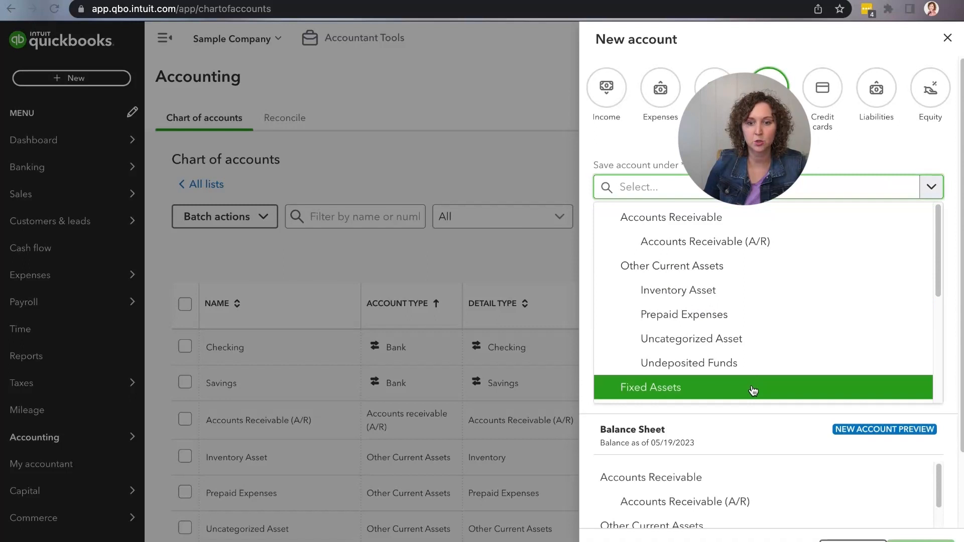
pyautogui.scroll(-3, 753, 391)
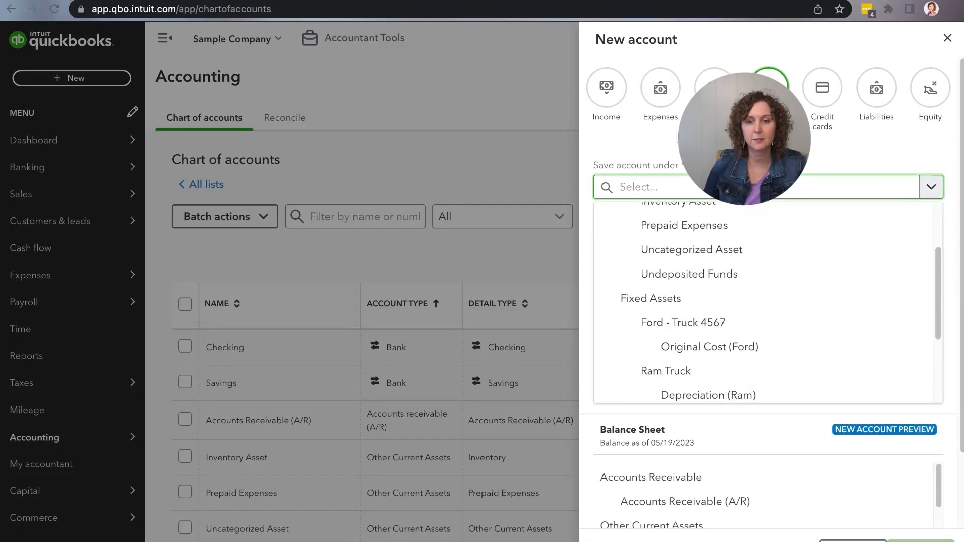
pyautogui.click(678, 137)
pyautogui.click(948, 38)
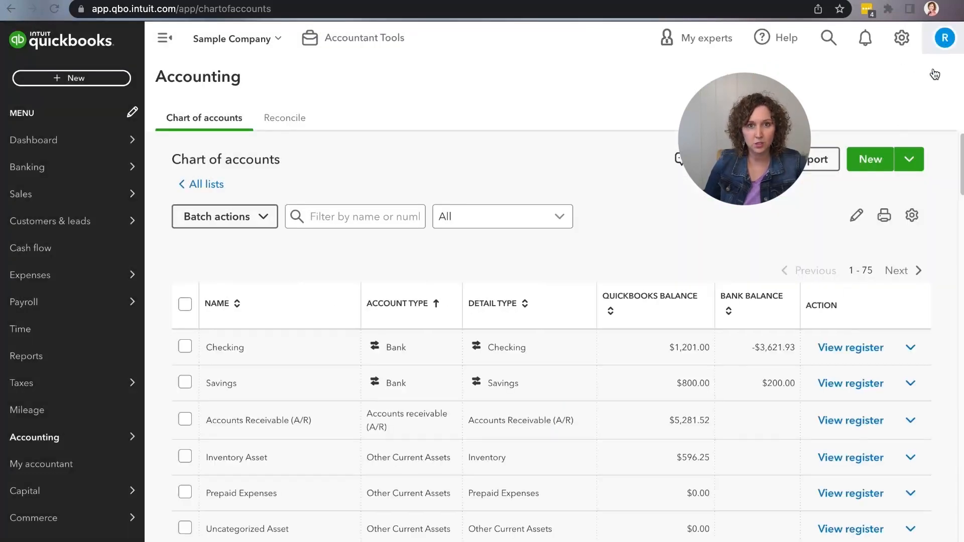
# Open the Loan (Ford) account for editing, check its Long Term Liabilities placement, tax form section and name, and save it
pyautogui.scroll(-1, 549, 382)
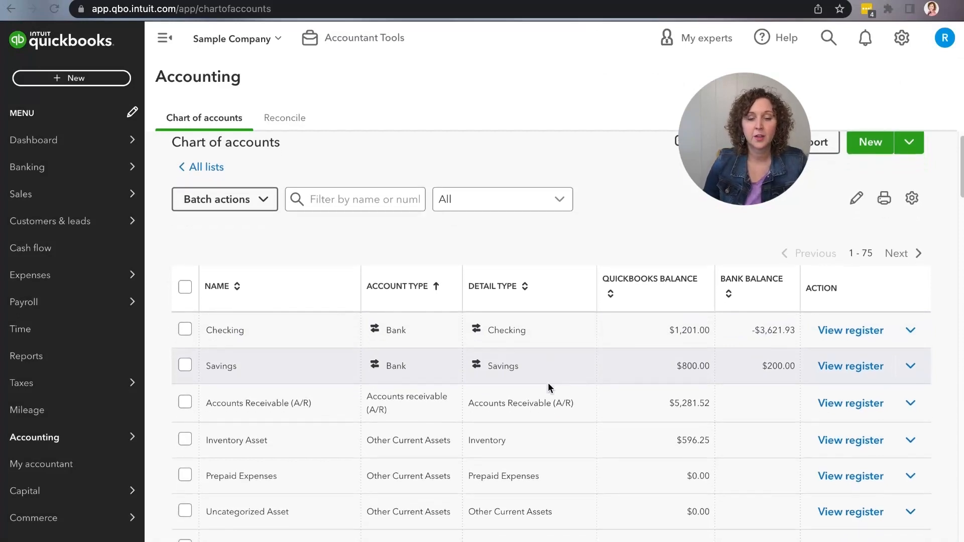
pyautogui.scroll(-7, 548, 383)
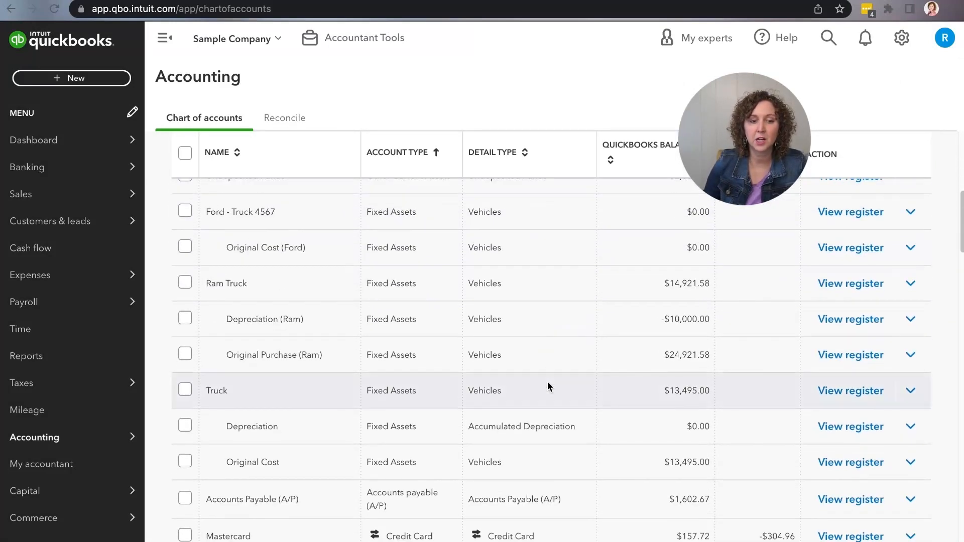
pyautogui.scroll(-6, 549, 387)
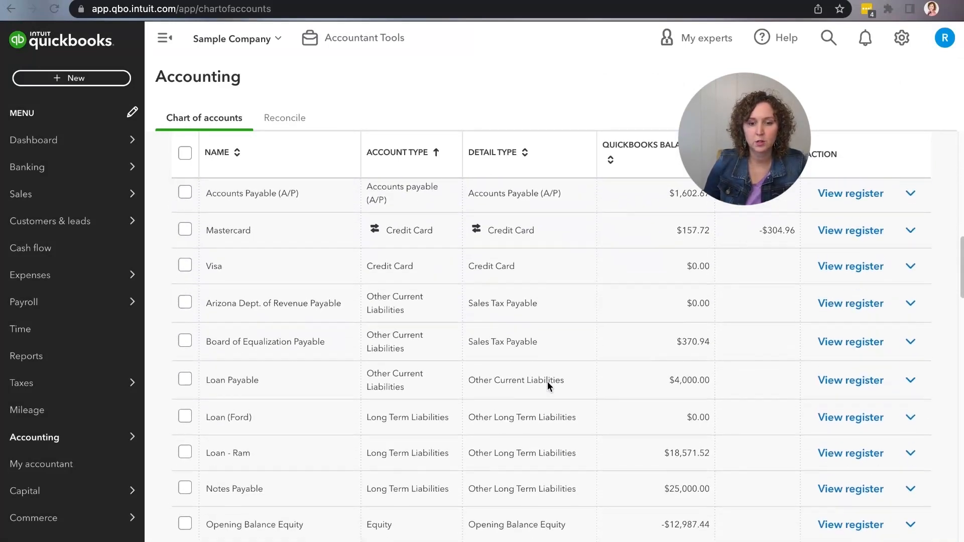
pyautogui.scroll(-1, 548, 384)
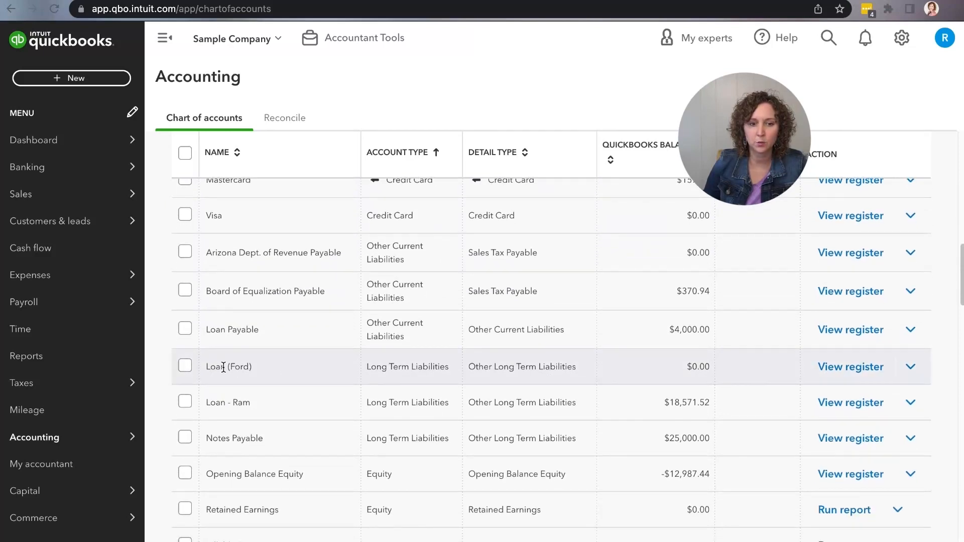
pyautogui.click(911, 366)
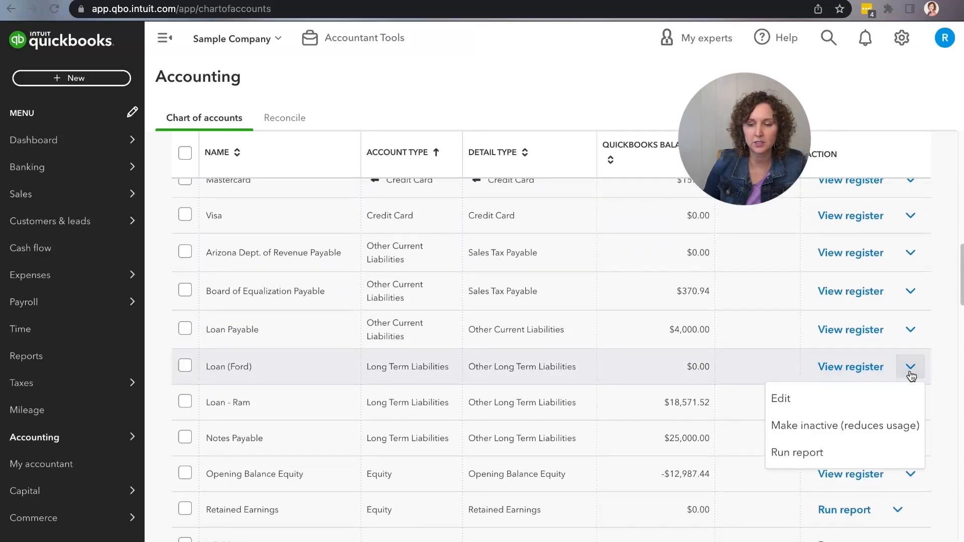
pyautogui.click(790, 402)
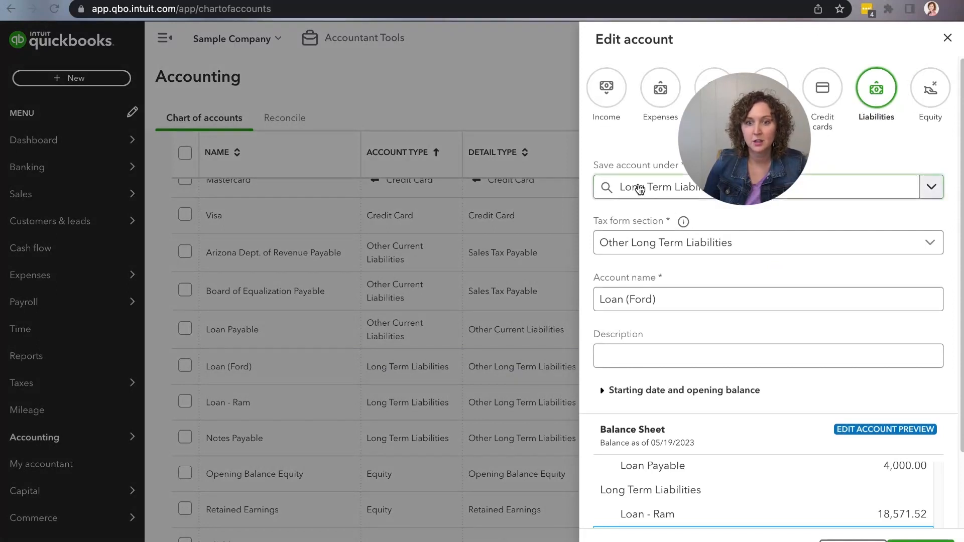
pyautogui.click(933, 188)
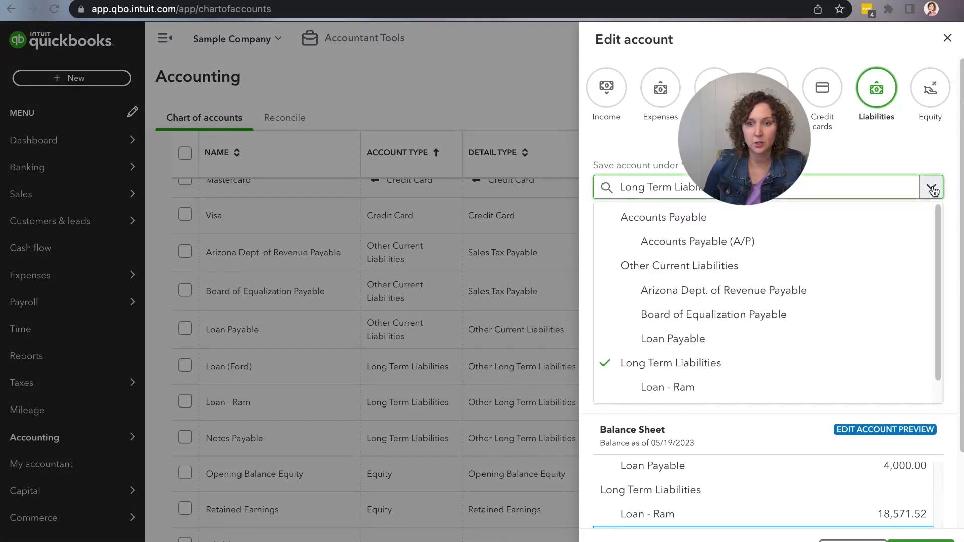
pyautogui.click(932, 188)
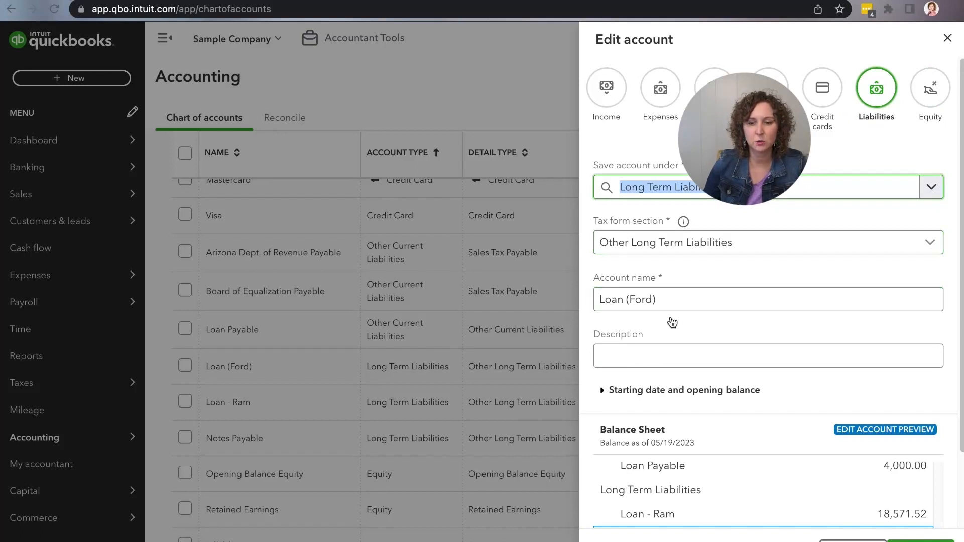
pyautogui.moveTo(603, 301); pyautogui.dragTo(661, 300)
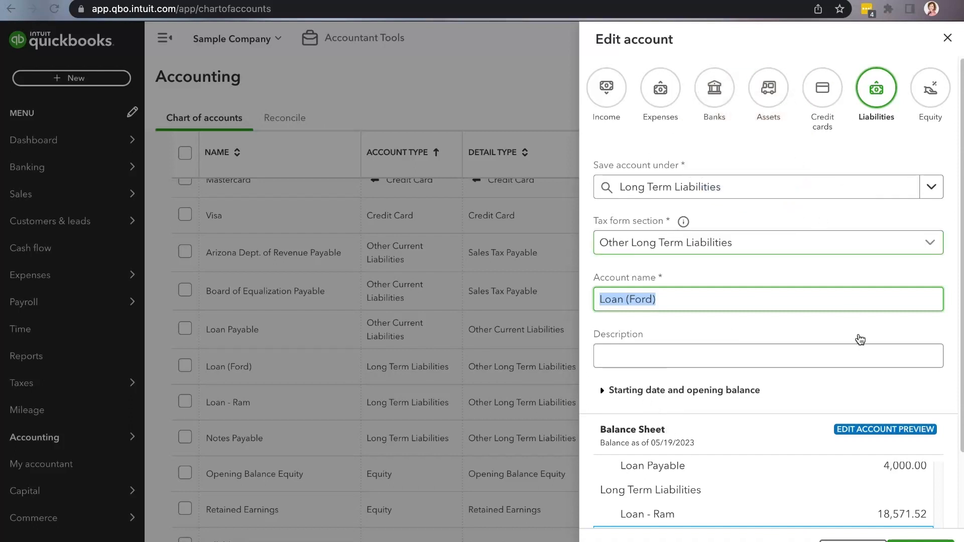
pyautogui.click(921, 541)
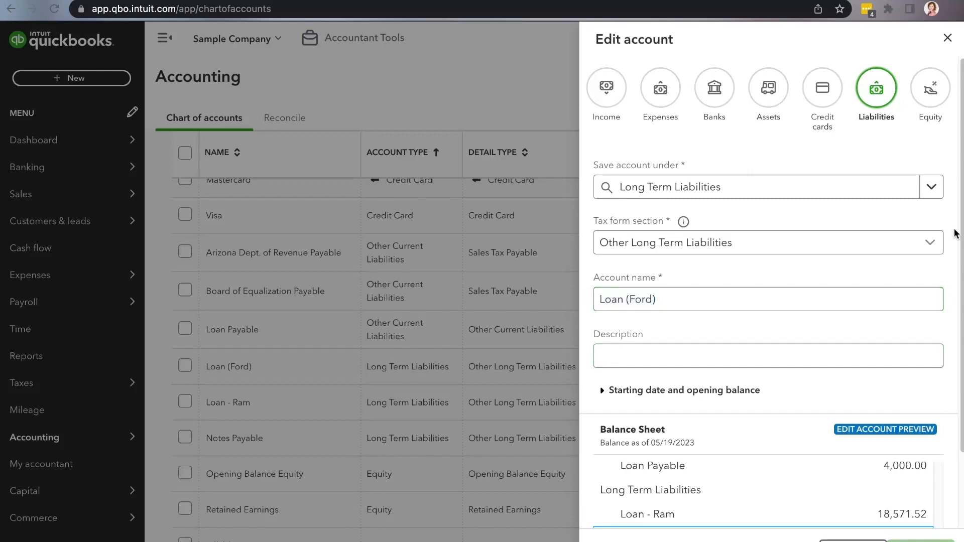
# Compare the Ram truck's purchase and depreciation balances with the matching journal amounts in the Google Sheets trade-in worksheet, returning to QuickBooks Online
pyautogui.scroll(6, 424, 288)
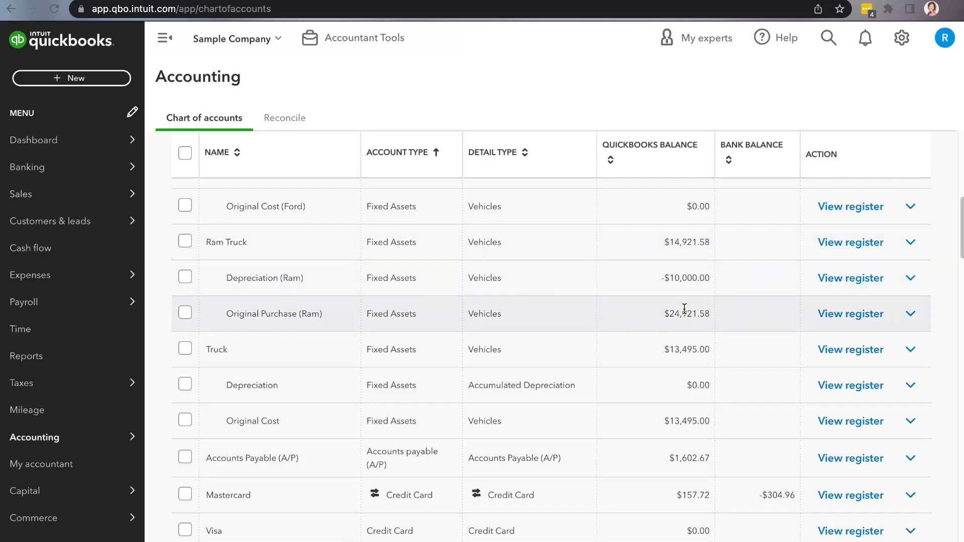
pyautogui.click(378, 0)
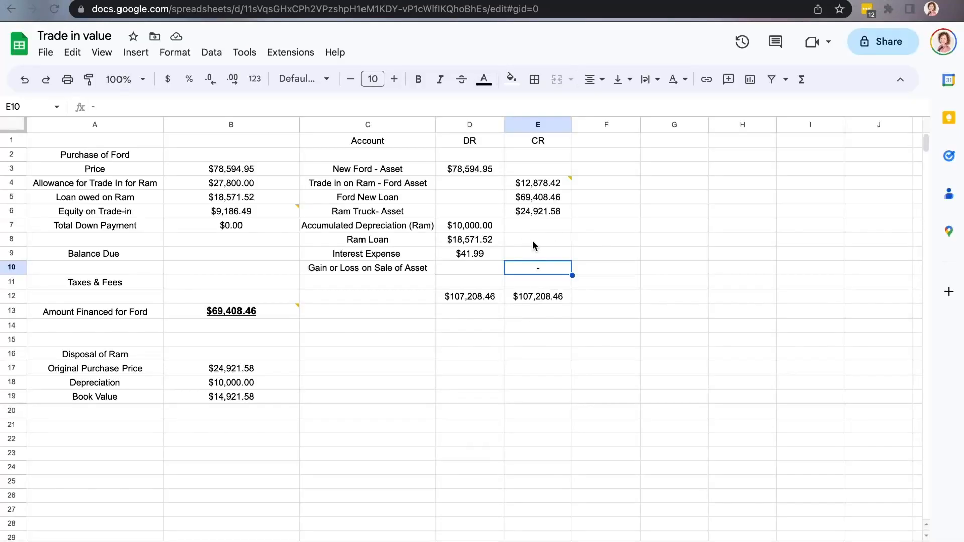
pyautogui.click(529, 215)
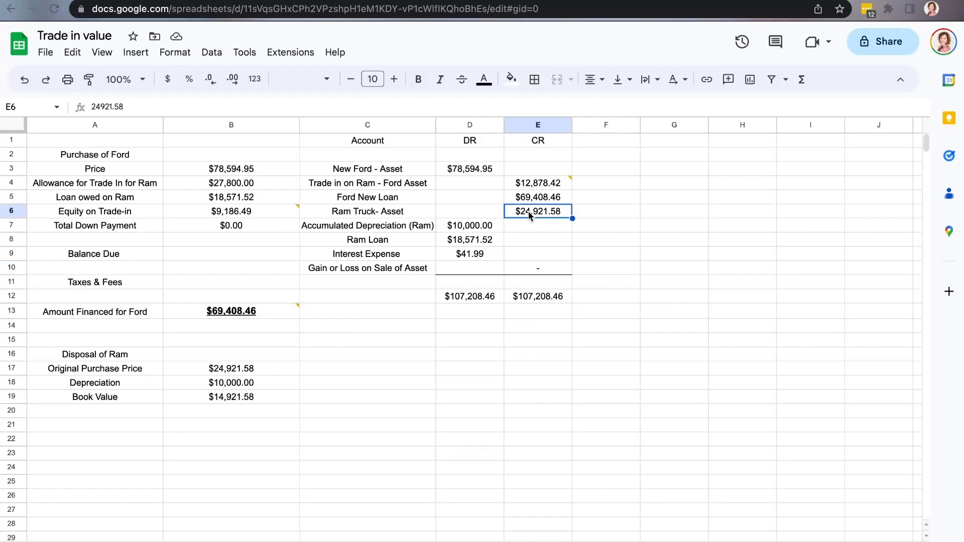
pyautogui.click(465, 230)
pyautogui.click(147, 1)
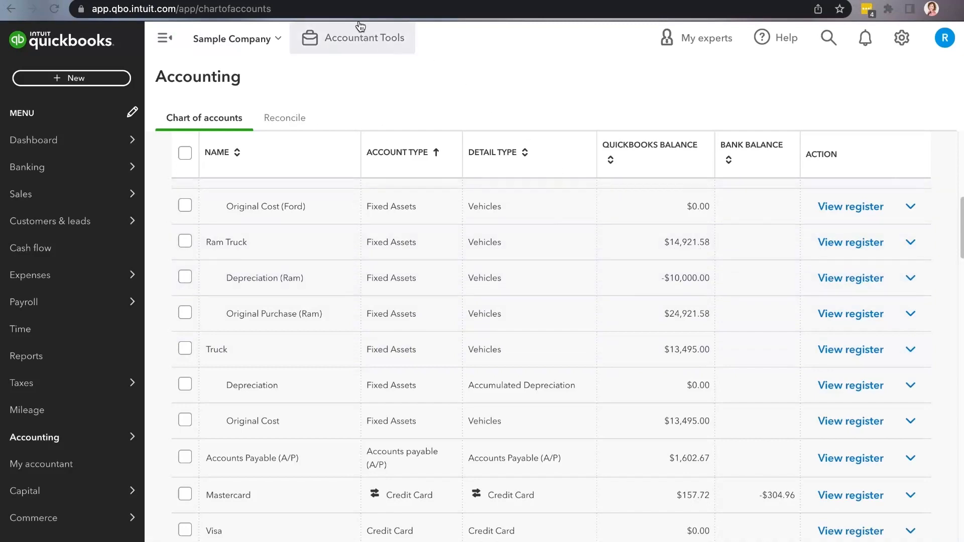
# Switch to Google Sheets and check the original purchase price, depreciation and book value under Disposal of Ram
pyautogui.click(306, 1)
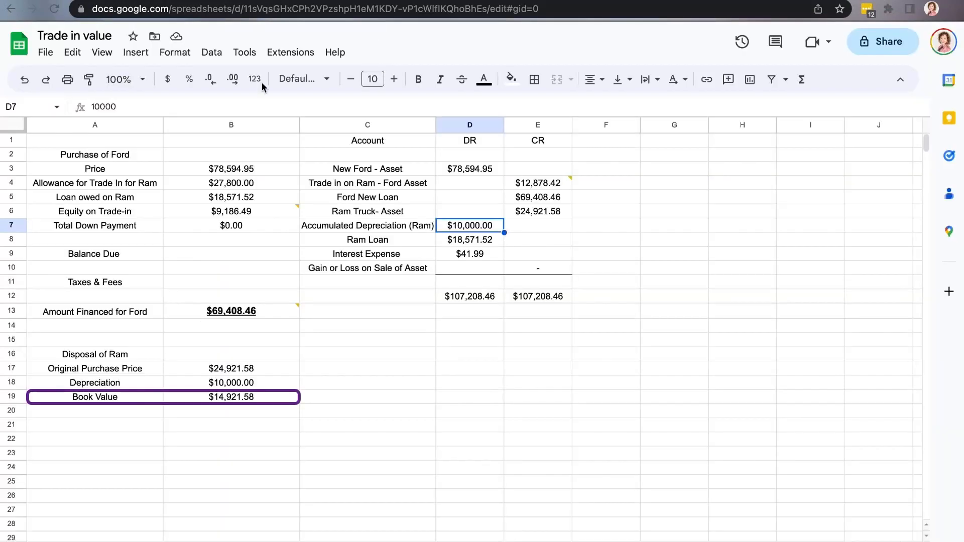
pyautogui.click(251, 370)
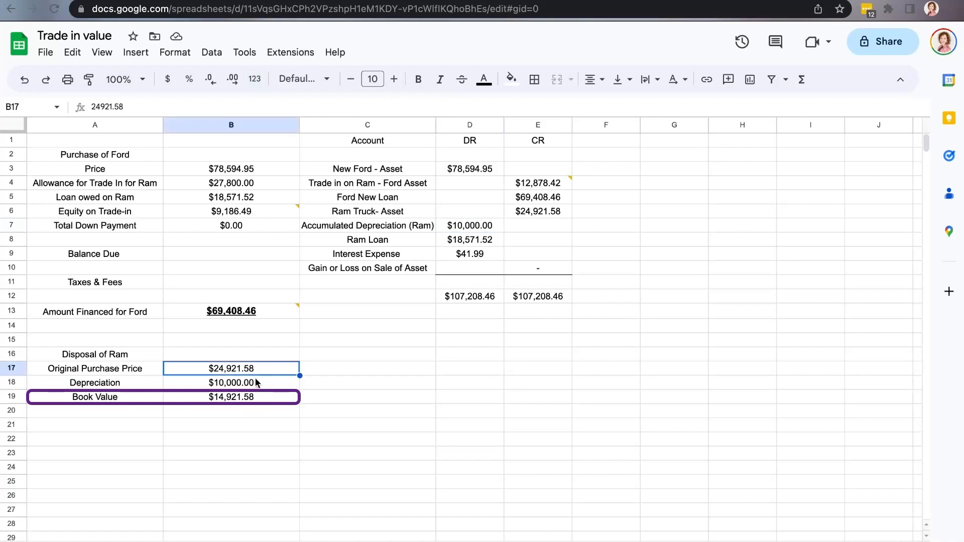
pyautogui.click(258, 386)
pyautogui.click(268, 401)
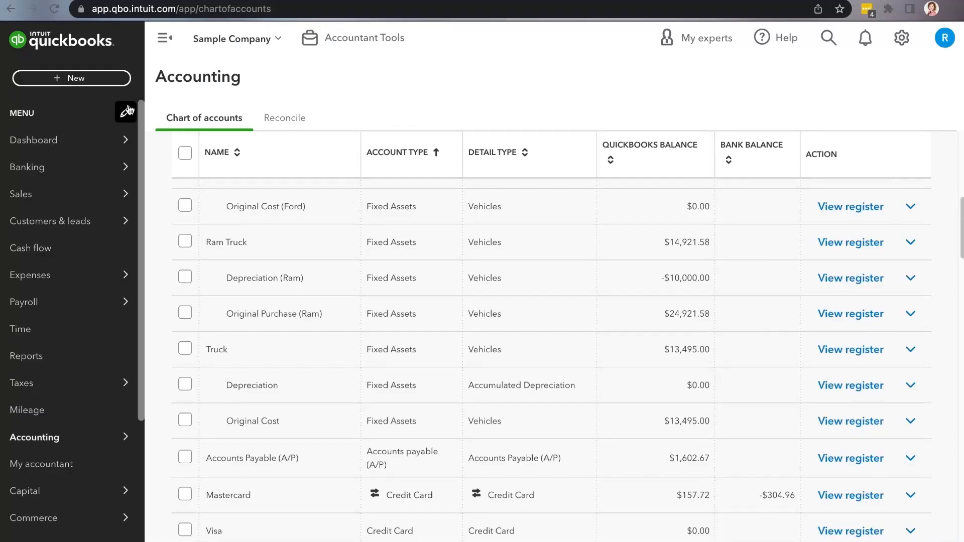
# Create a new journal entry and select its journal date for editing
pyautogui.click(104, 80)
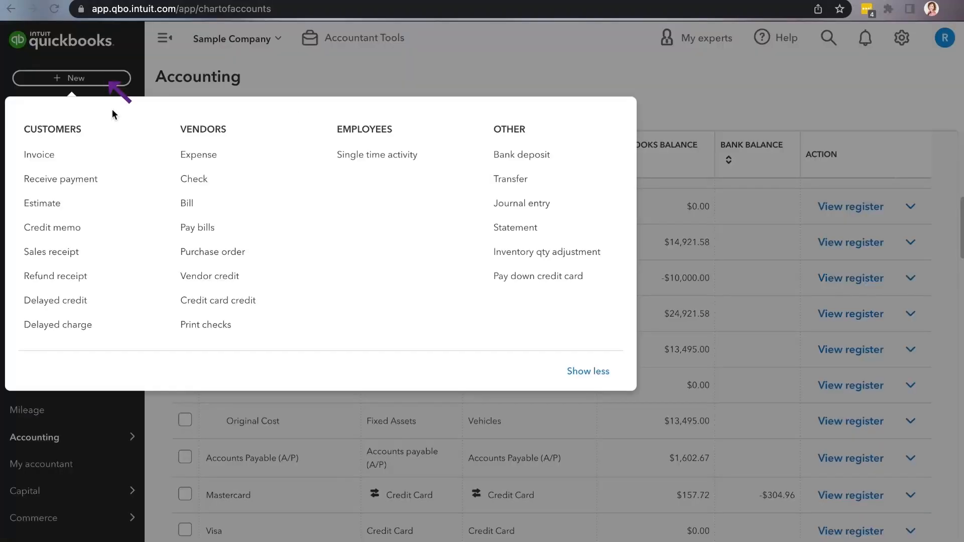
pyautogui.click(511, 207)
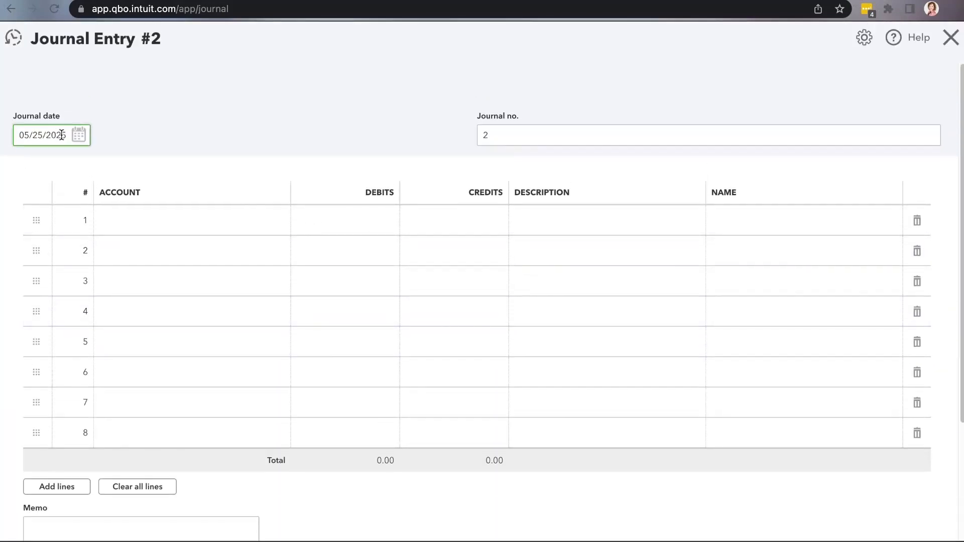
pyautogui.moveTo(20, 139); pyautogui.dragTo(63, 141)
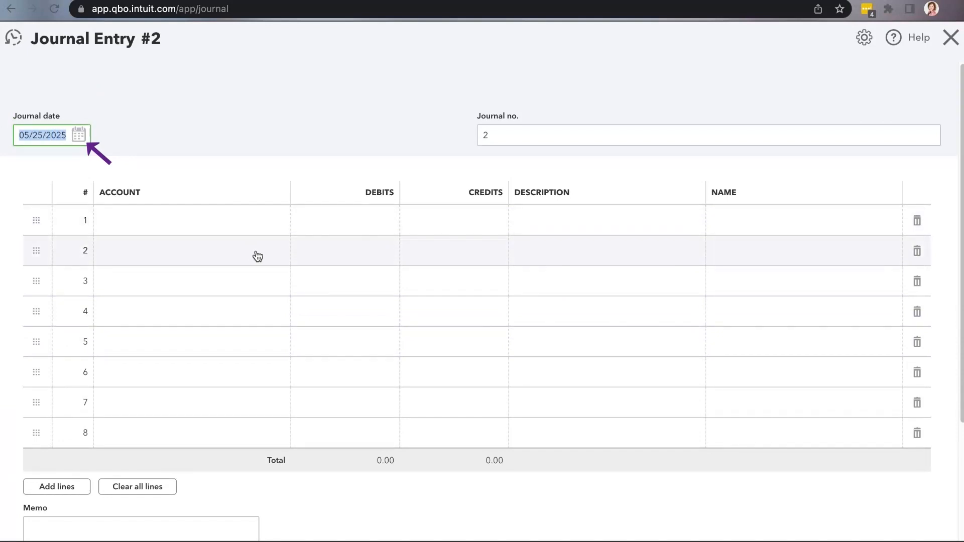
# On line 1 of the journal entry, debit Ford - Truck 4567:Original Cost (Ford) for 78,594.95
pyautogui.click(243, 220)
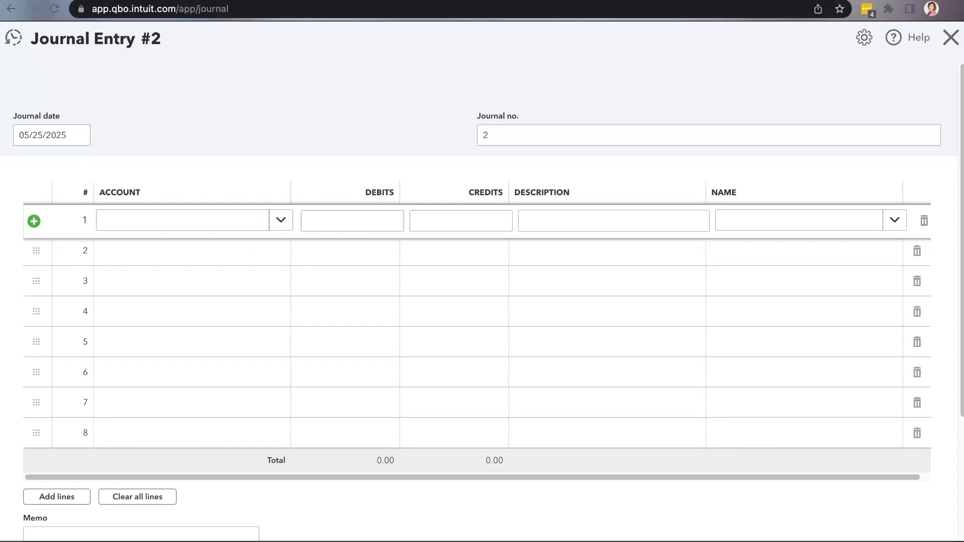
pyautogui.click(477, 1)
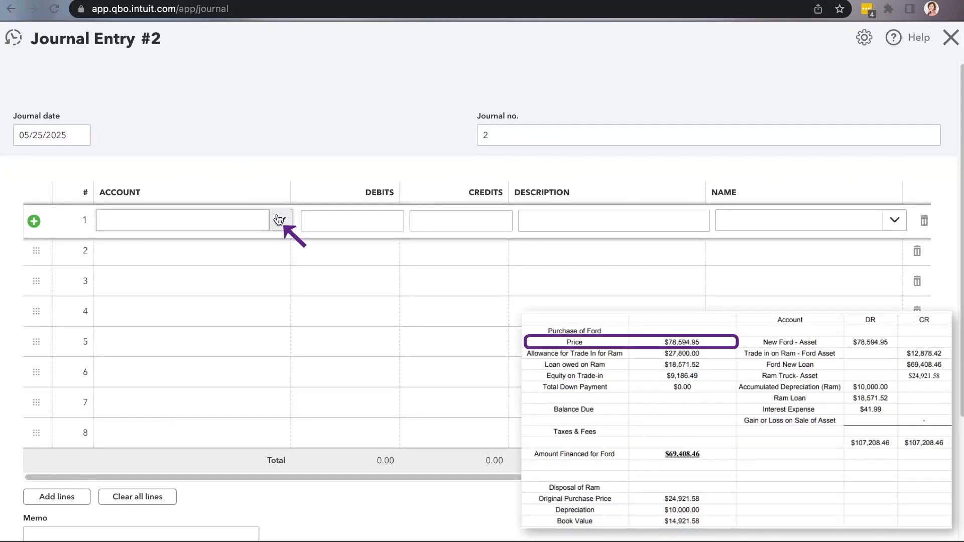
pyautogui.click(279, 219)
pyautogui.write('Ford')
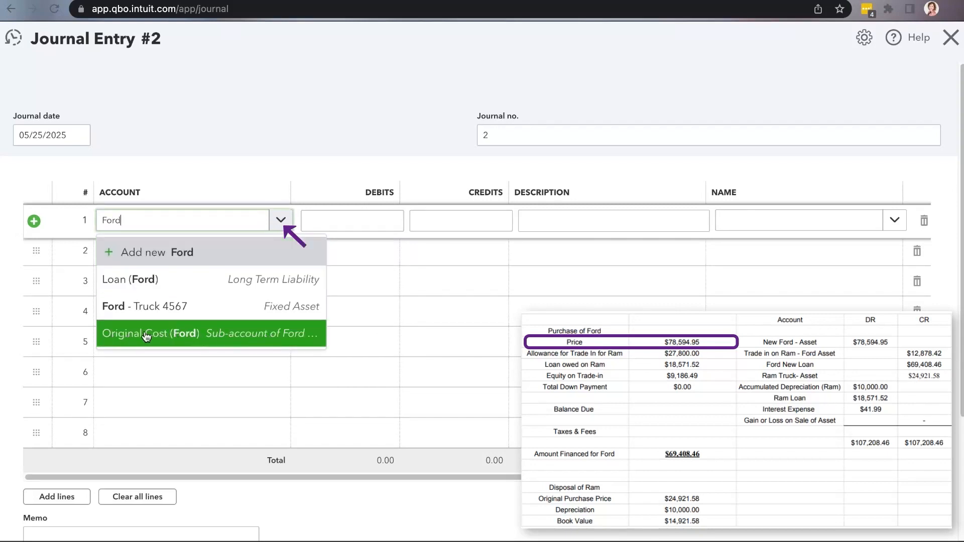
pyautogui.click(272, 346)
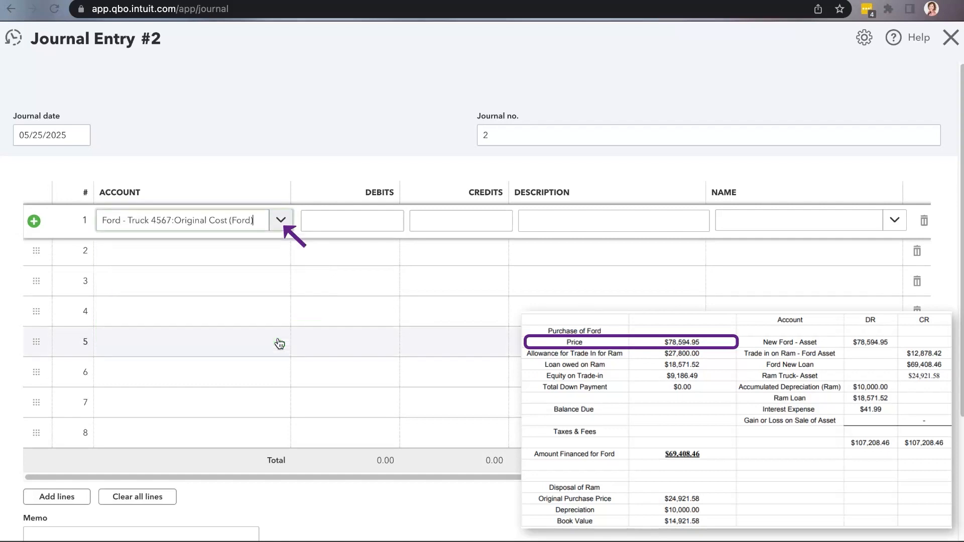
pyautogui.click(354, 225)
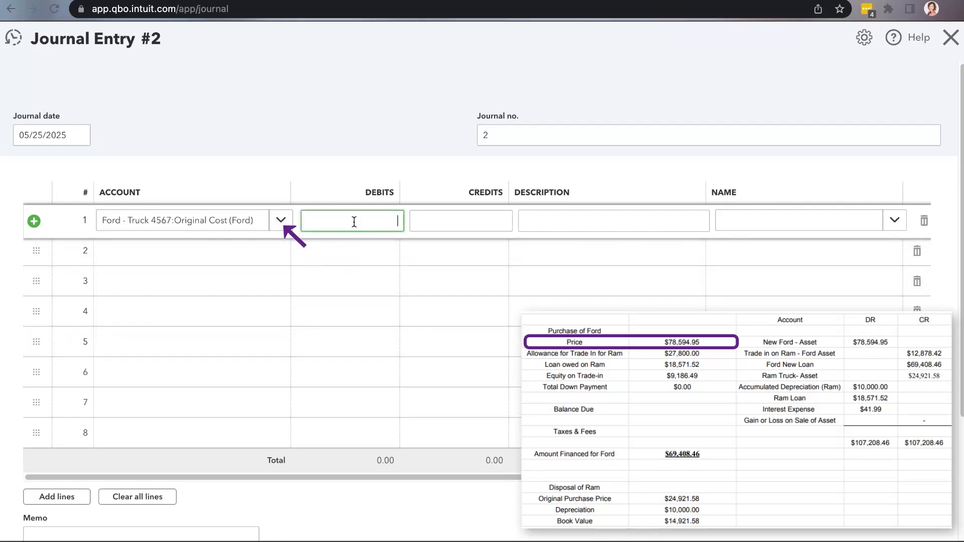
pyautogui.write('78594.95')
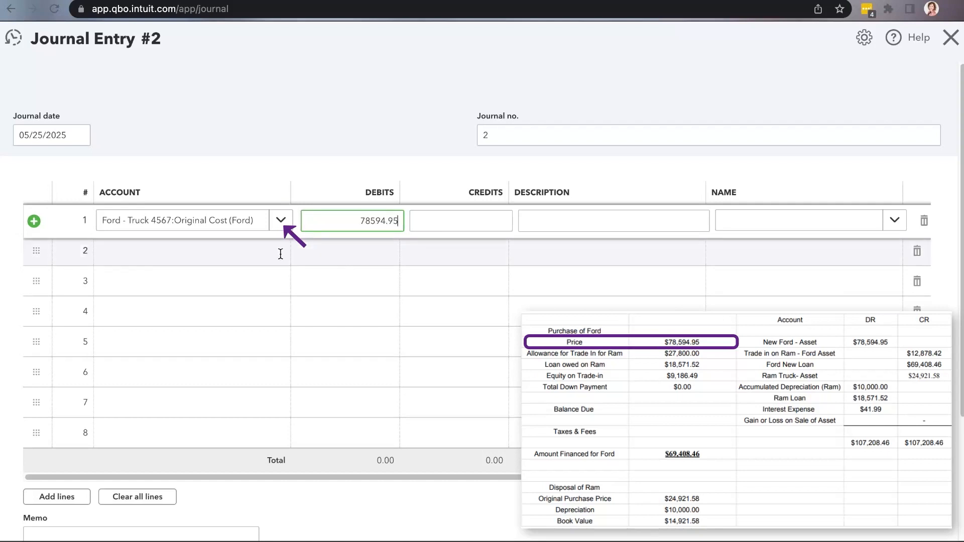
# Describe the Ford purchase on line 1 as "Purchased Ford 4567 Trade-In Ram"
pyautogui.click(556, 219)
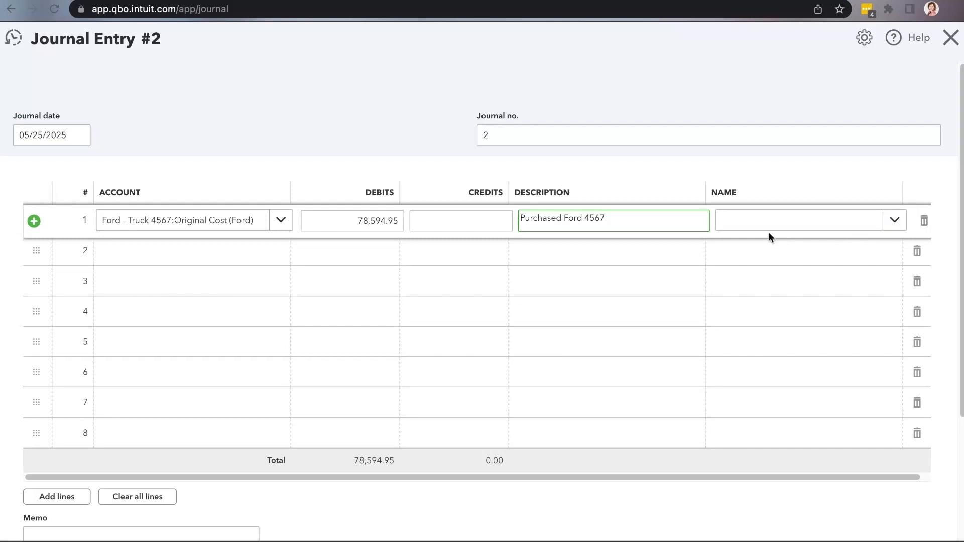
pyautogui.write('Traded')
pyautogui.write('-IN')
pyautogui.press('BackSpace')
pyautogui.press('BackSpace')
pyautogui.write('In Ram')
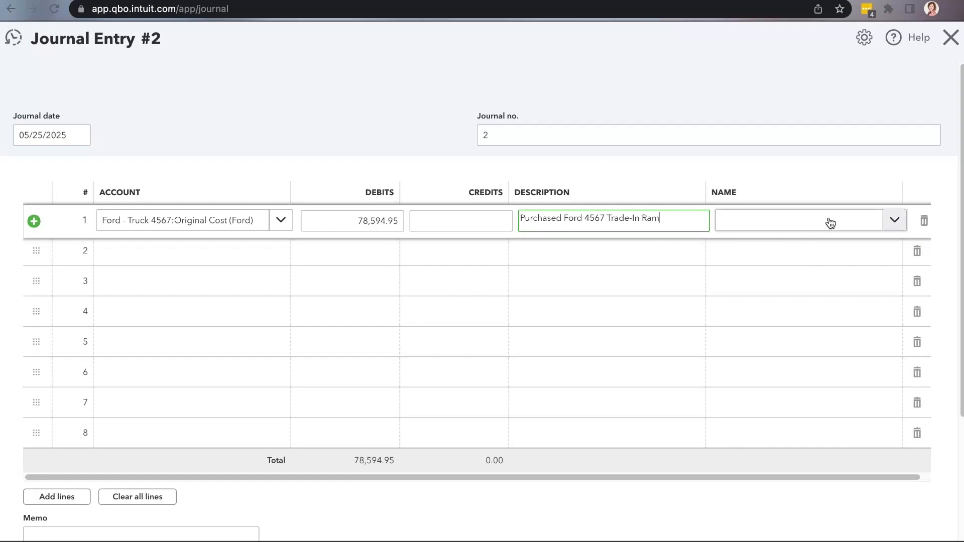
# Activate line 2, check the trade-in note and Ford New Loan row in the Google Sheets worksheet, and return to QuickBooks Online
pyautogui.click(167, 252)
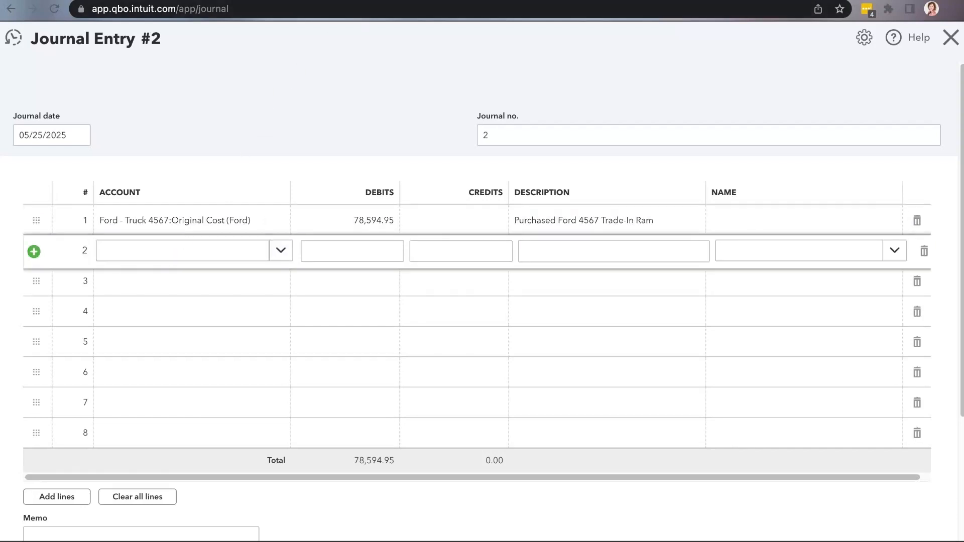
pyautogui.click(207, 1)
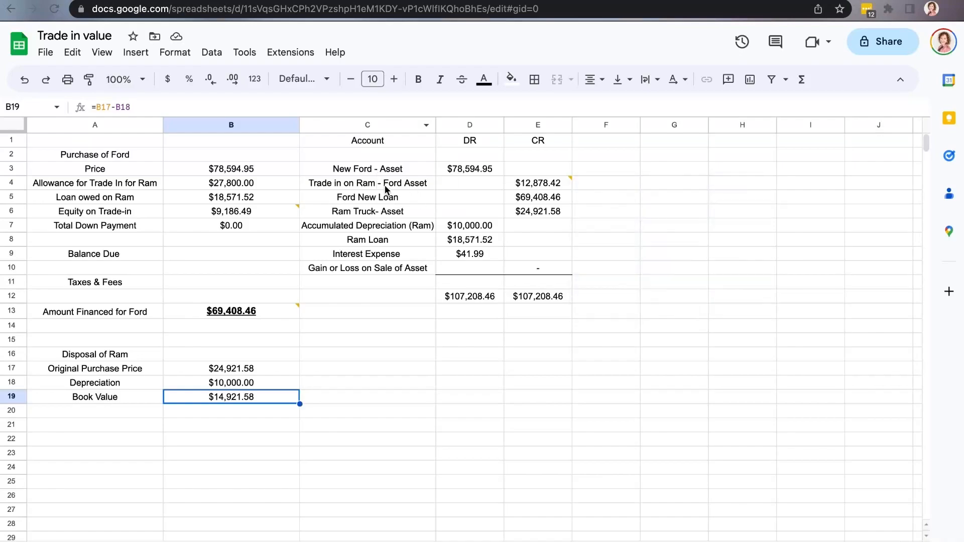
pyautogui.moveTo(542, 188)
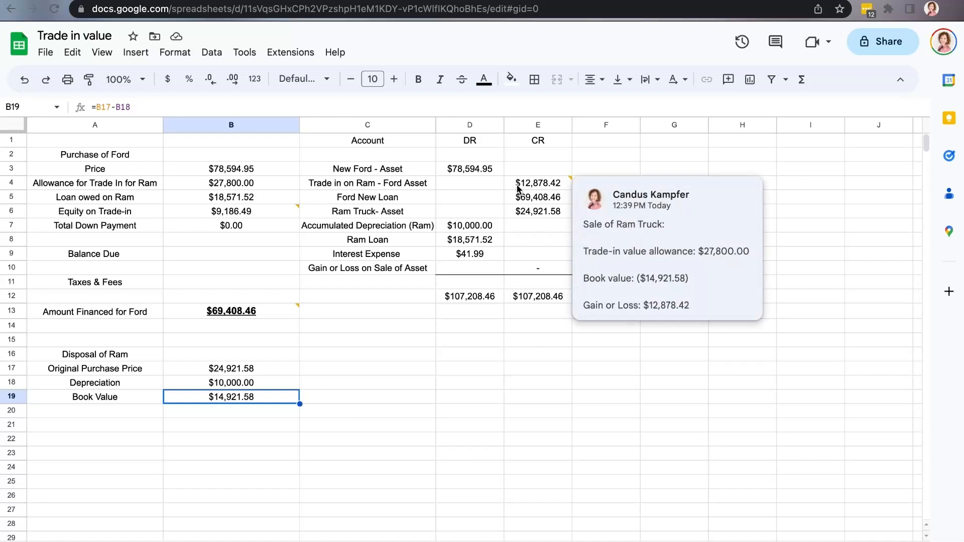
pyautogui.click(374, 202)
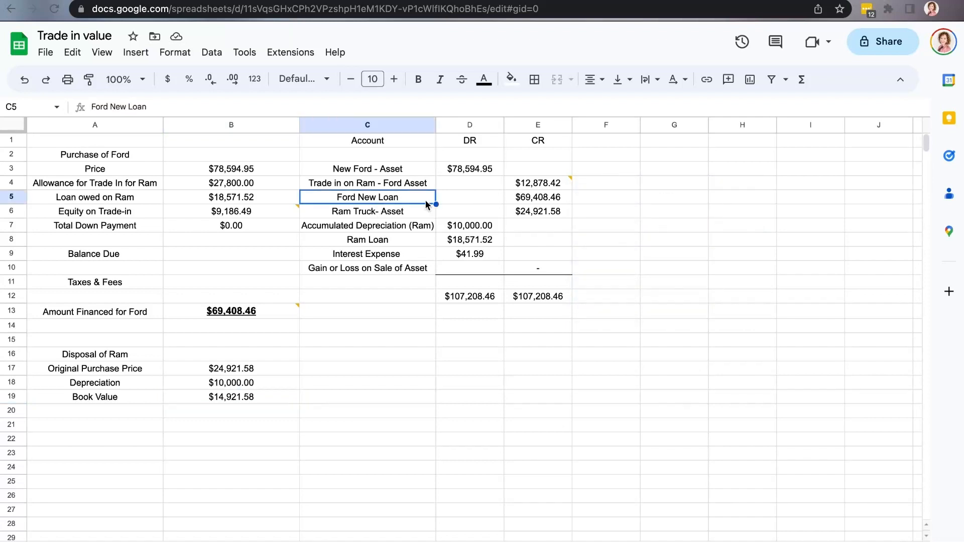
pyautogui.click(111, 1)
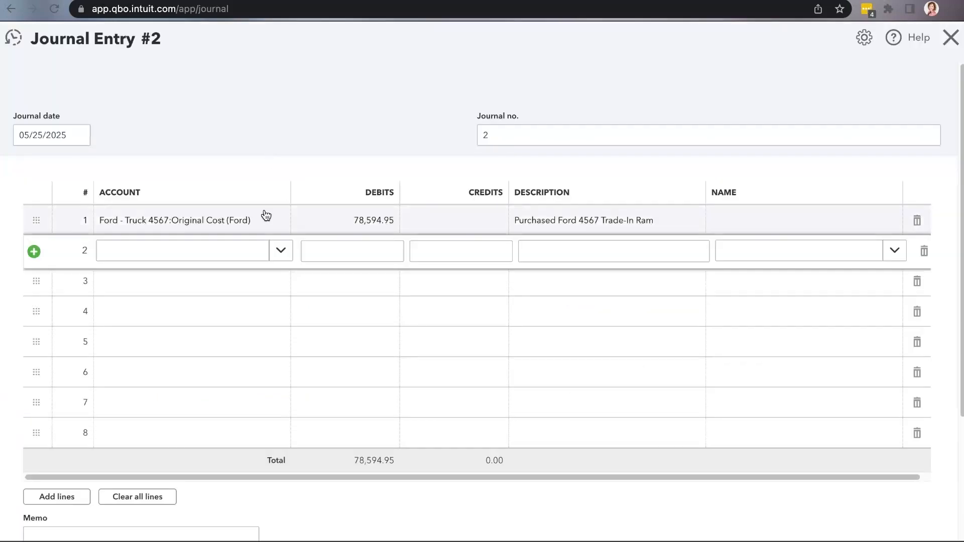
# Assign the Loan (Ford) long-term liability account to line 2 of the journal entry
pyautogui.click(237, 252)
pyautogui.write('Ford')
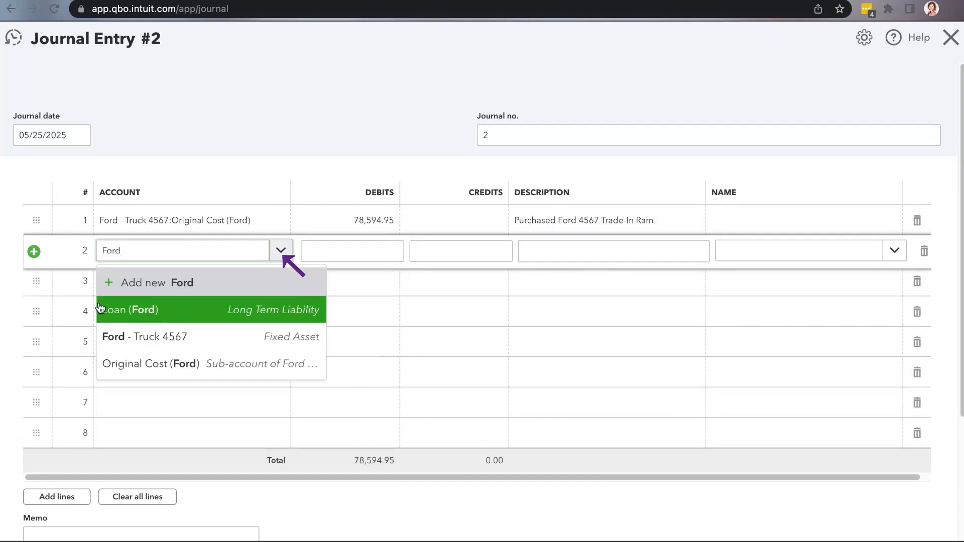
pyautogui.click(206, 315)
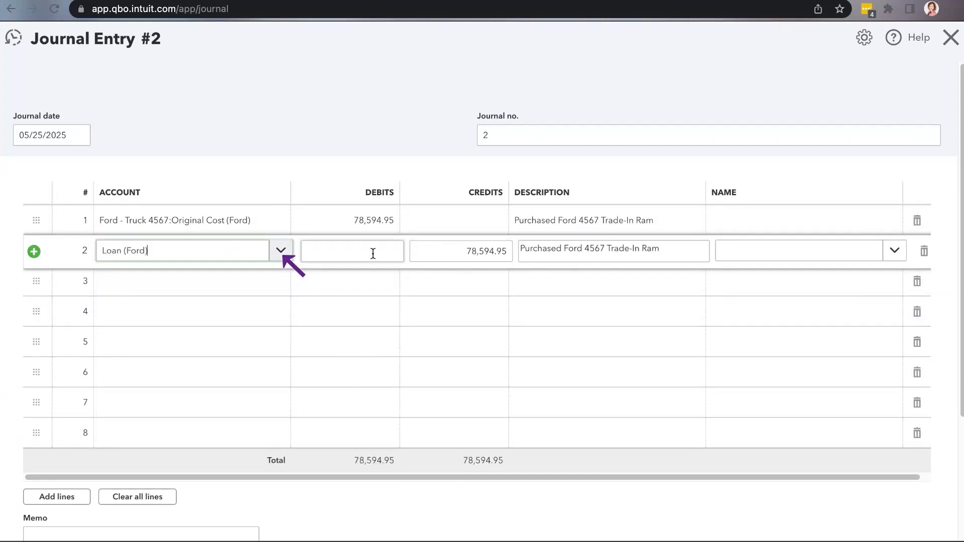
# Check Amount Financed for Ford in Google Sheets, then set the line 2 credit to 69,408.46 in QuickBooks Online
pyautogui.click(435, 252)
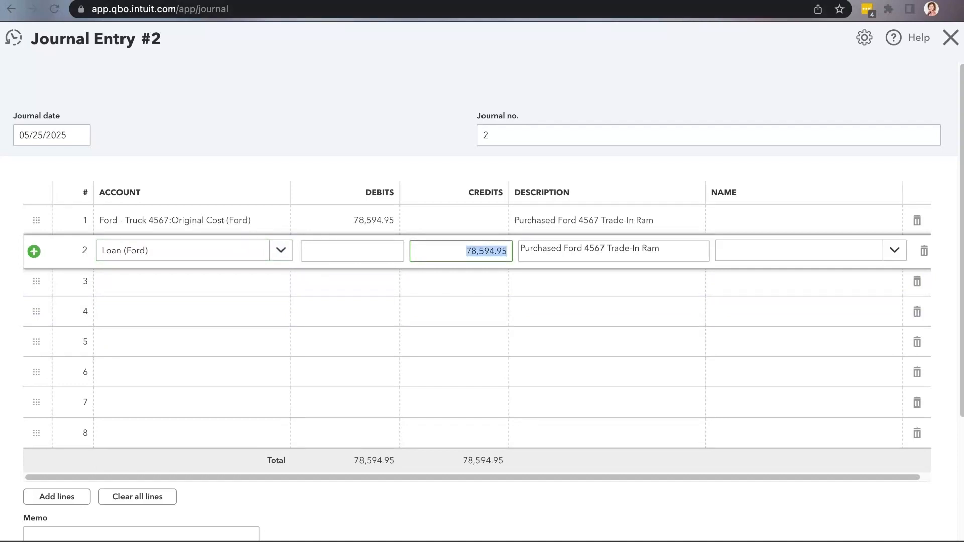
pyautogui.hotkey('ctrl', 'Tab')
pyautogui.moveTo(220, 318)
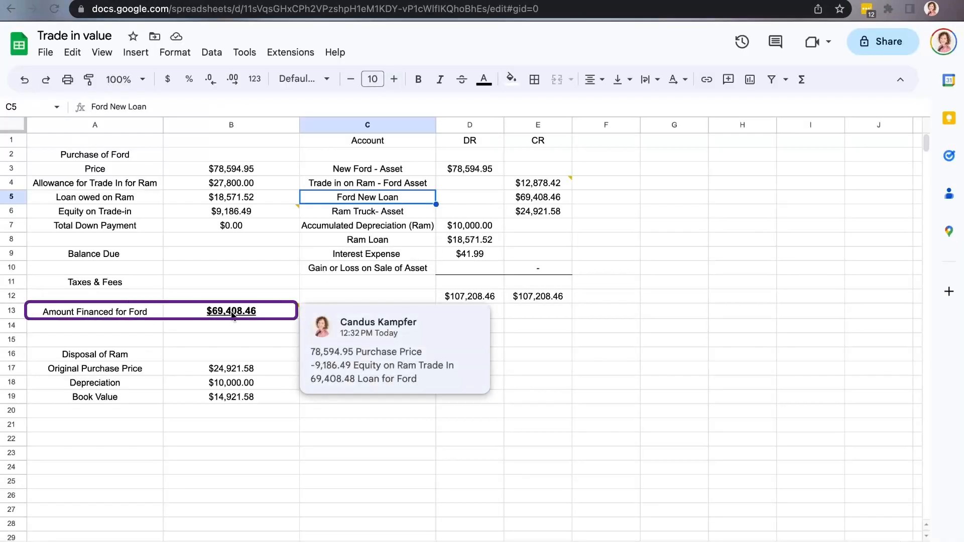
pyautogui.hotkey('ctrl', 'shift', 'Tab')
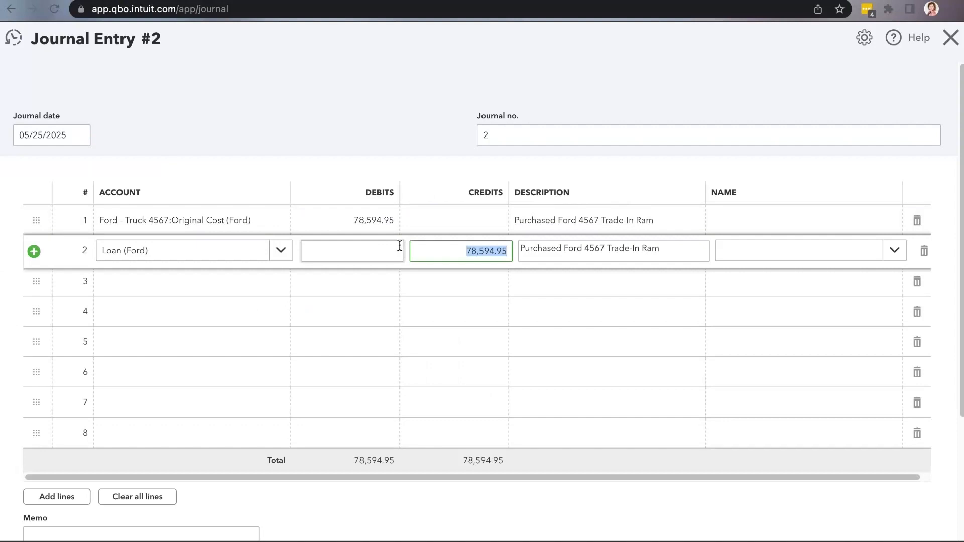
pyautogui.write('69408.46')
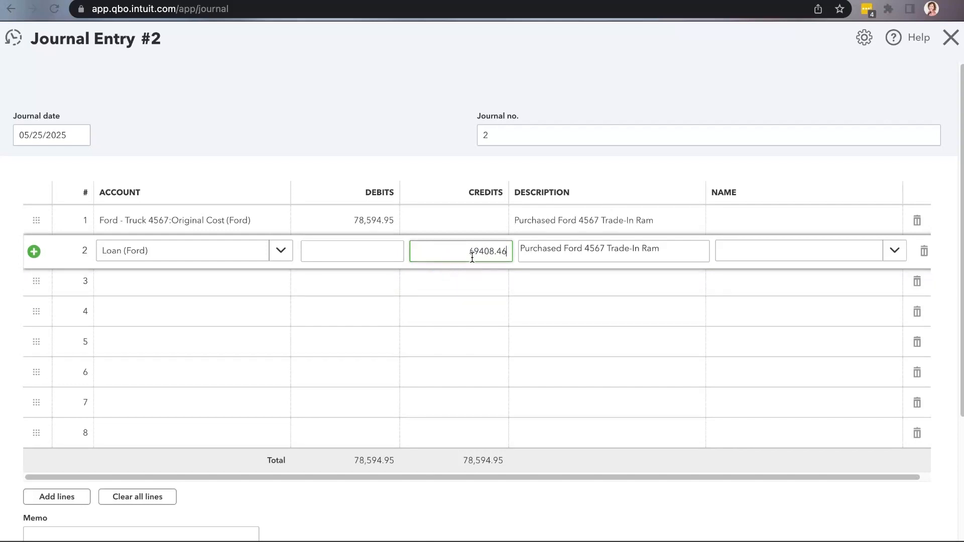
# Activate line 3, look up the Ram Truck - Asset row in the Google Sheets worksheet, and return to QuickBooks Online
pyautogui.click(261, 294)
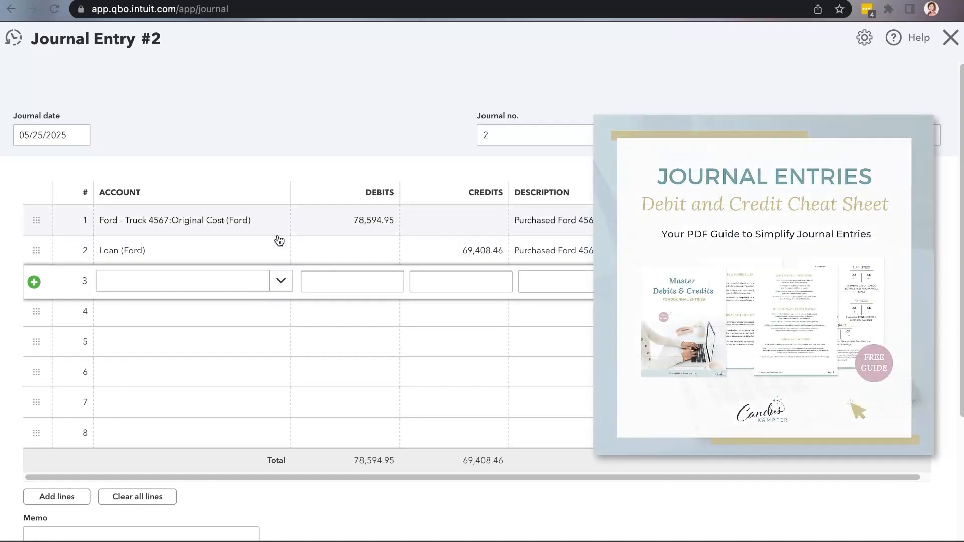
pyautogui.moveTo(311, 1)
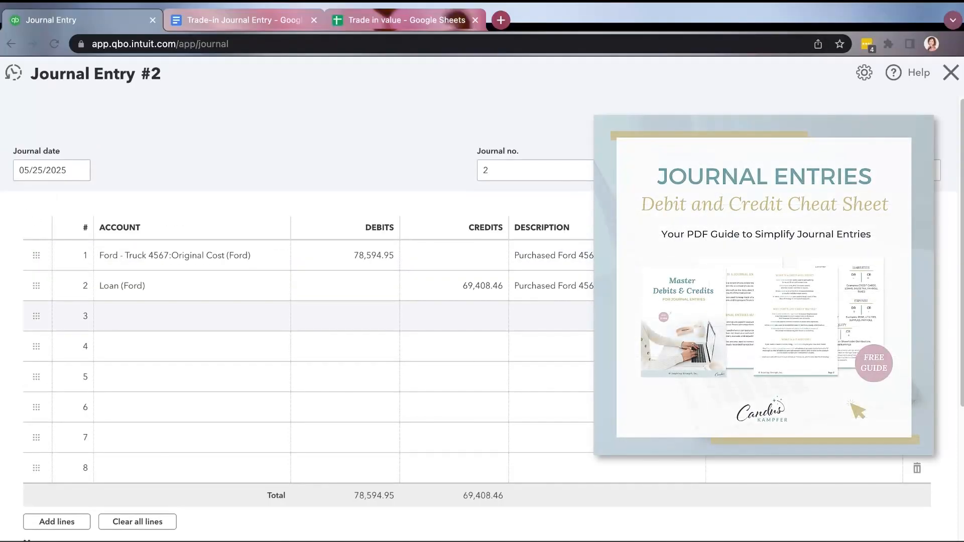
pyautogui.click(399, 20)
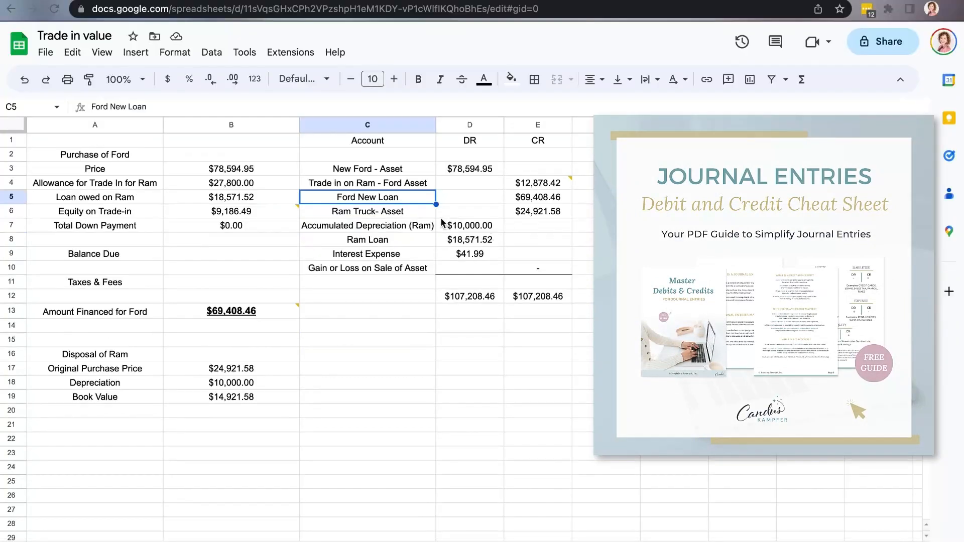
pyautogui.click(430, 215)
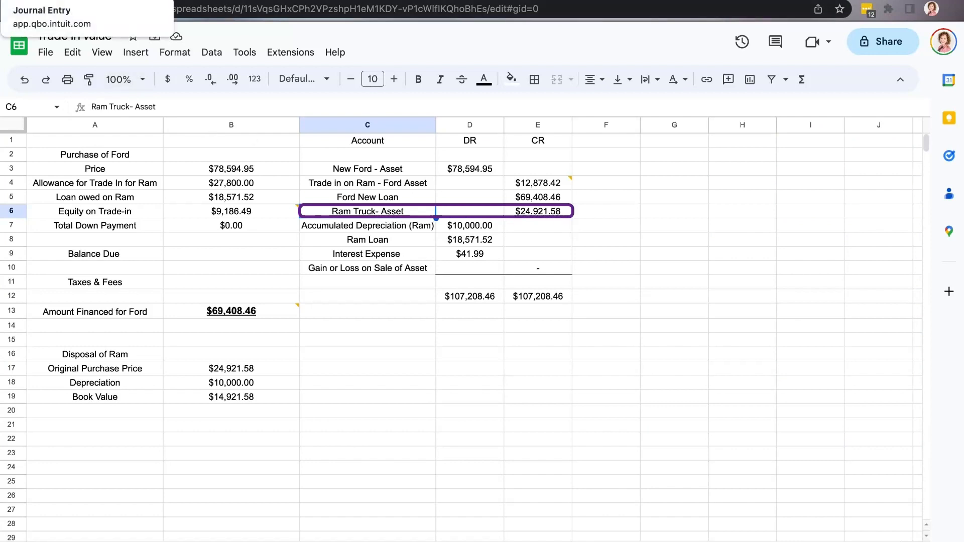
pyautogui.click(60, 1)
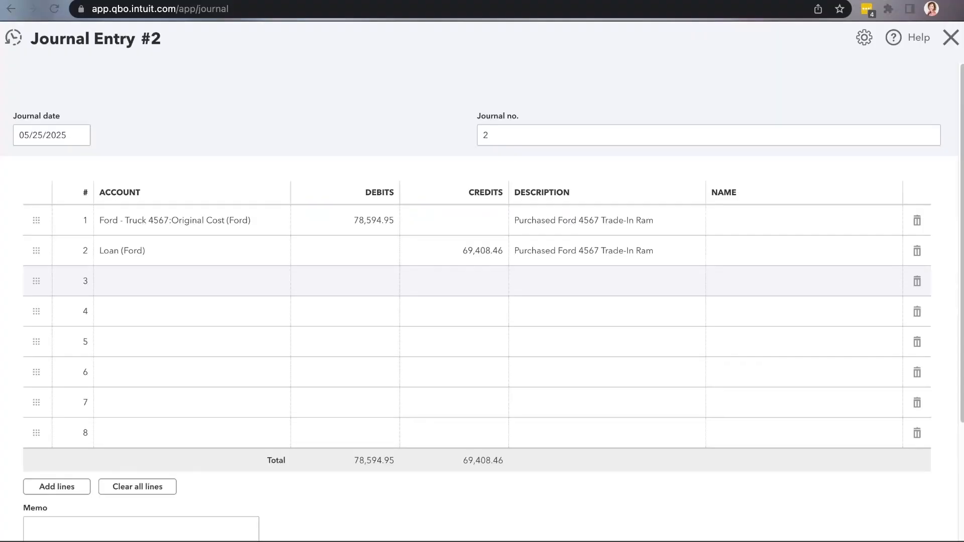
# On line 3, choose the Ram Truck fixed asset account and set its credit to 24,921.58
pyautogui.click(217, 285)
pyautogui.write('Ra')
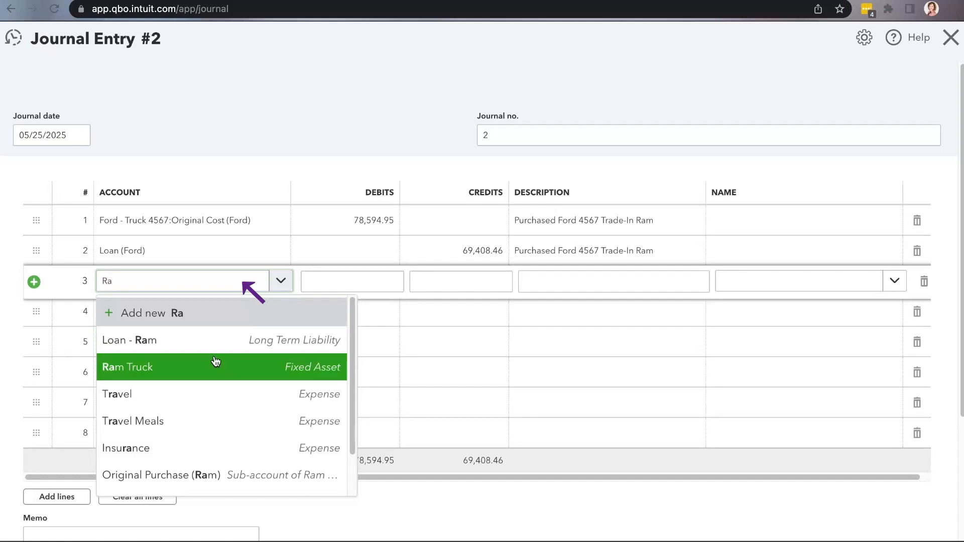
pyautogui.click(293, 368)
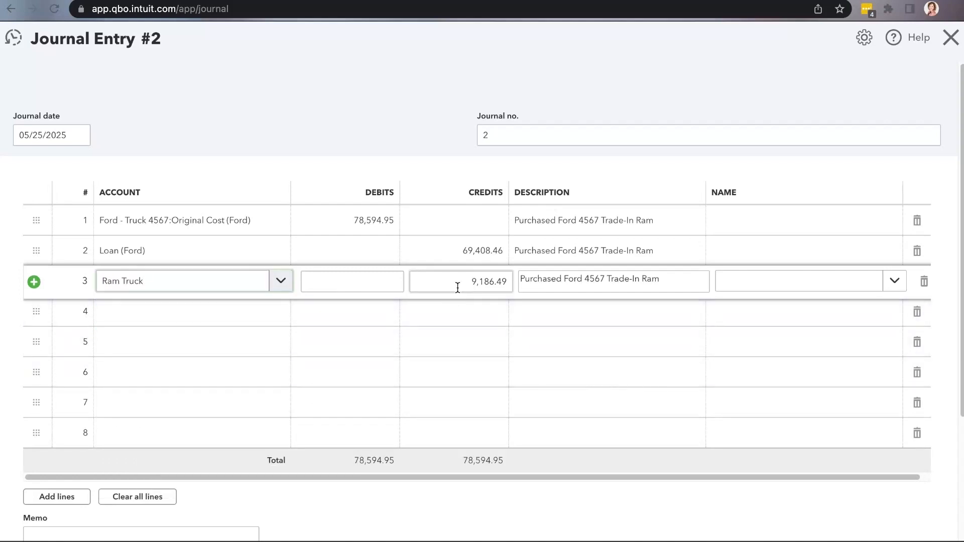
pyautogui.click(457, 283)
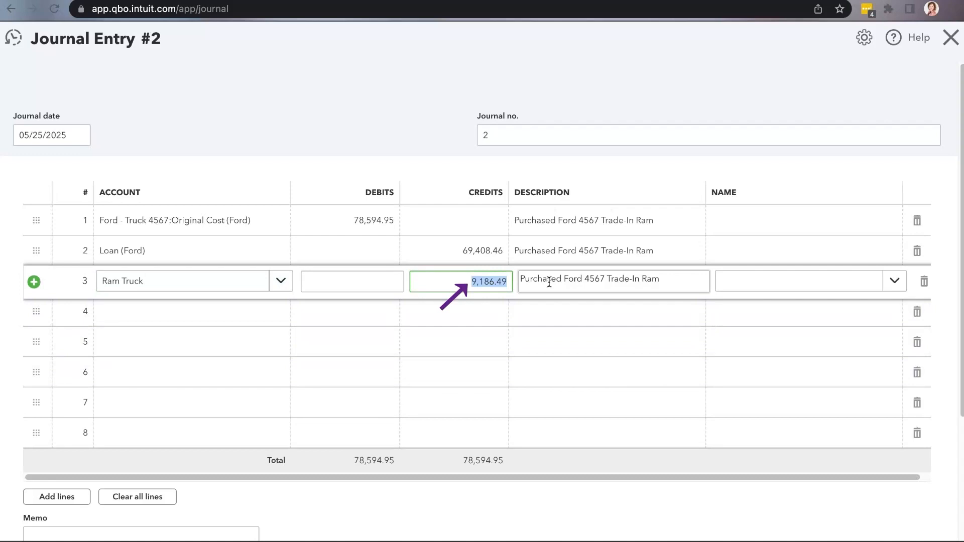
pyautogui.write('24921.58')
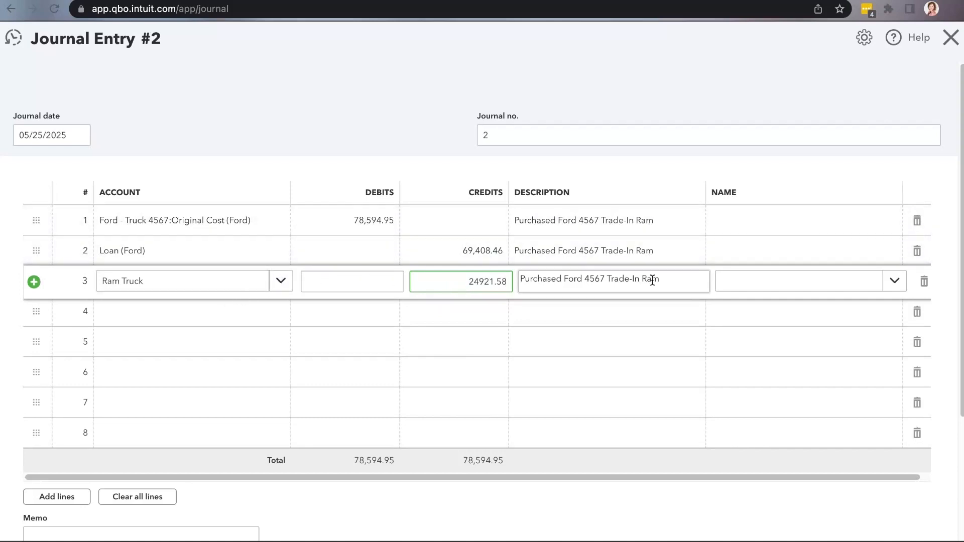
# Activate line 4, look up the Accumulated Depreciation (Ram) row in the Google Sheets worksheet, and return to QuickBooks Online
pyautogui.click(136, 316)
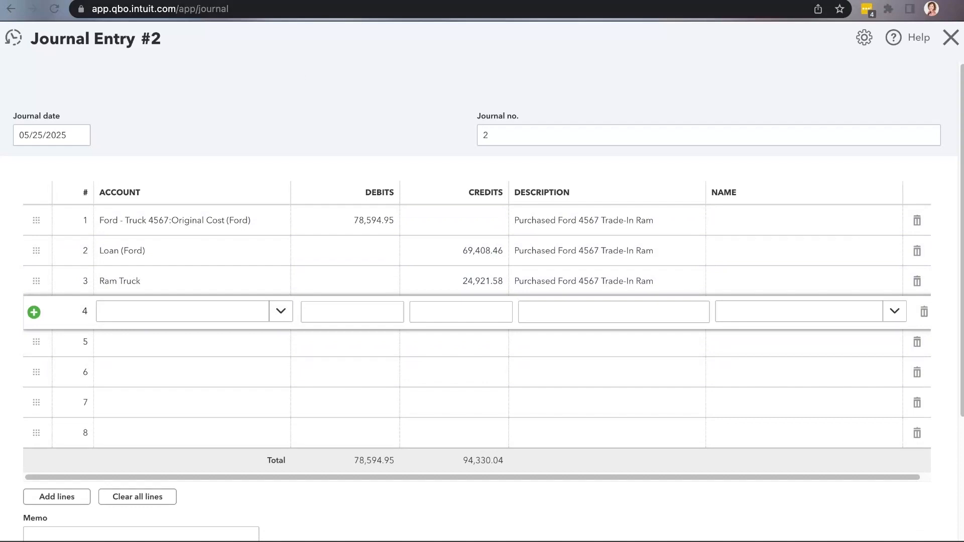
pyautogui.click(366, 1)
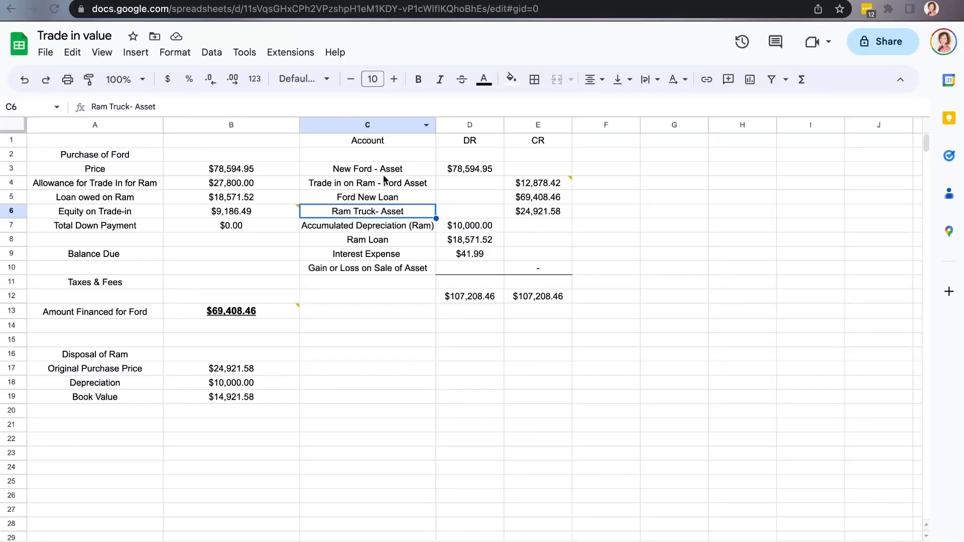
pyautogui.click(444, 228)
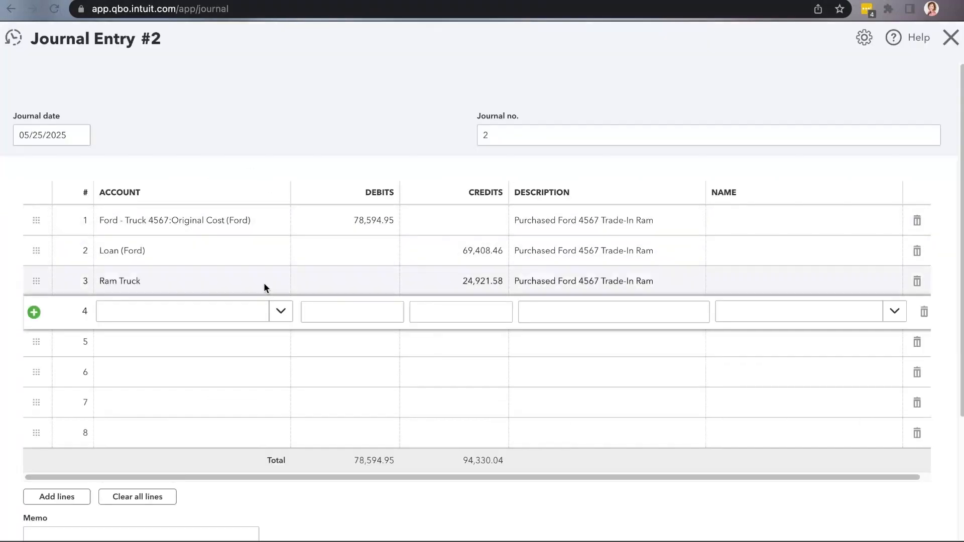
# On line 4, choose the Depreciation (Ram) sub-account and set its debit to 10,000.00
pyautogui.click(234, 318)
pyautogui.write('ram')
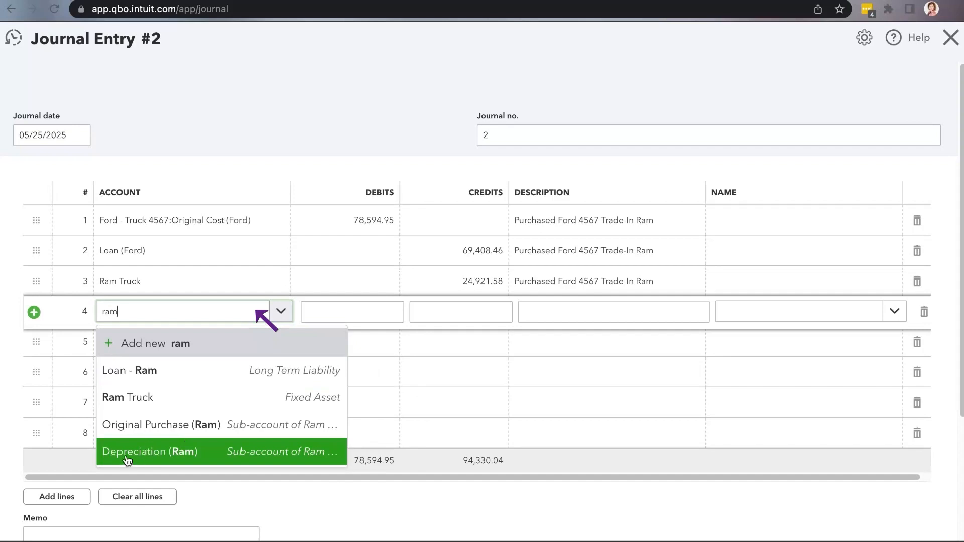
pyautogui.click(173, 452)
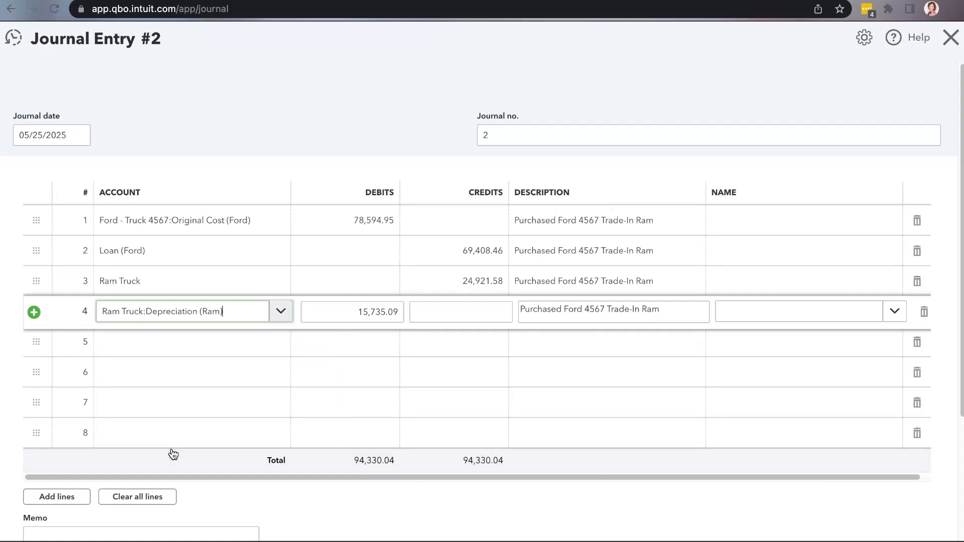
pyautogui.click(358, 312)
pyautogui.write('100')
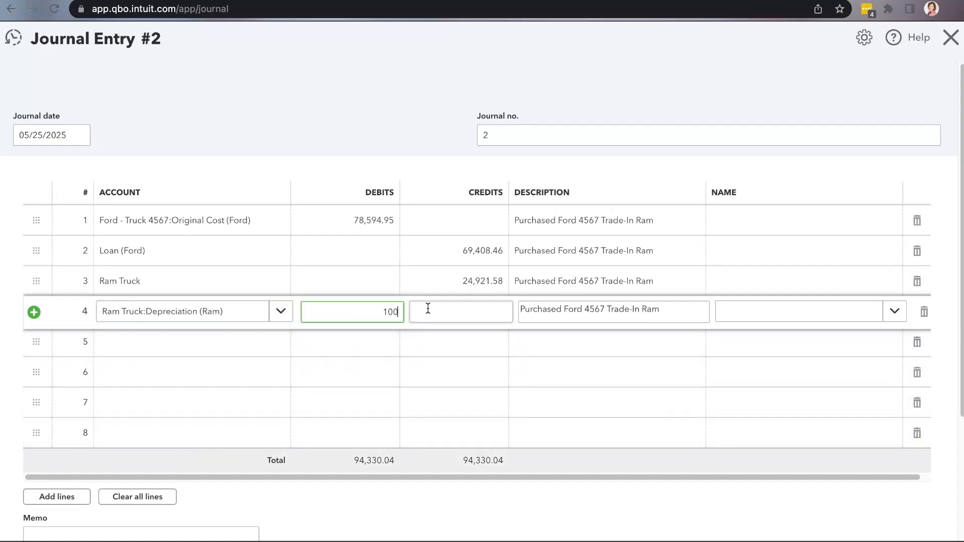
pyautogui.write('00.00')
pyautogui.click(185, 344)
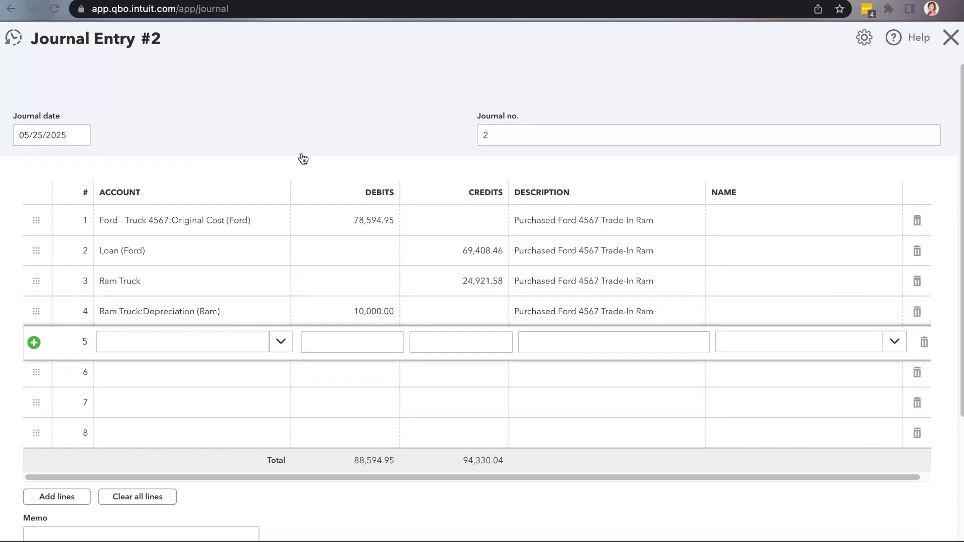
# Look up the Ram Loan debit amount in the Google Sheets worksheet and return to the journal entry in QuickBooks Online
pyautogui.click(371, 0)
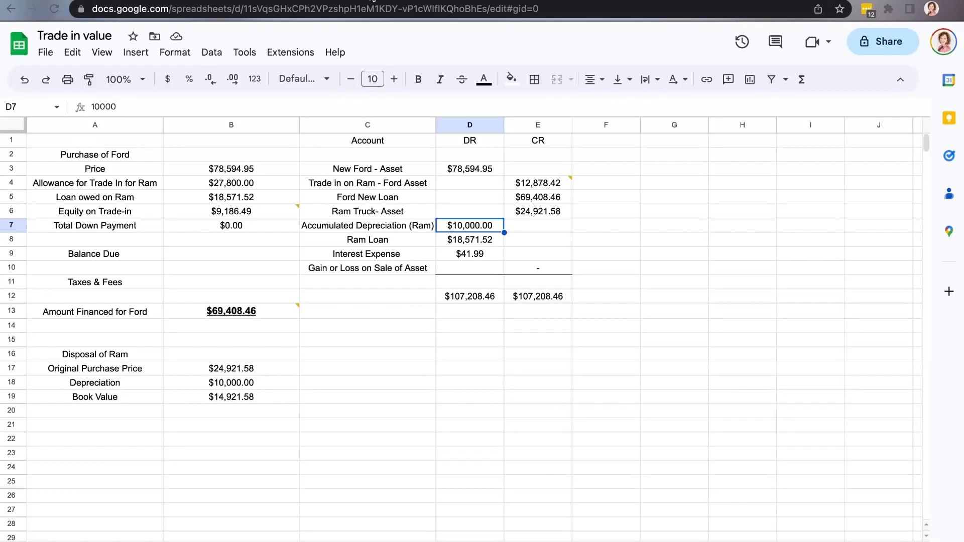
pyautogui.click(463, 247)
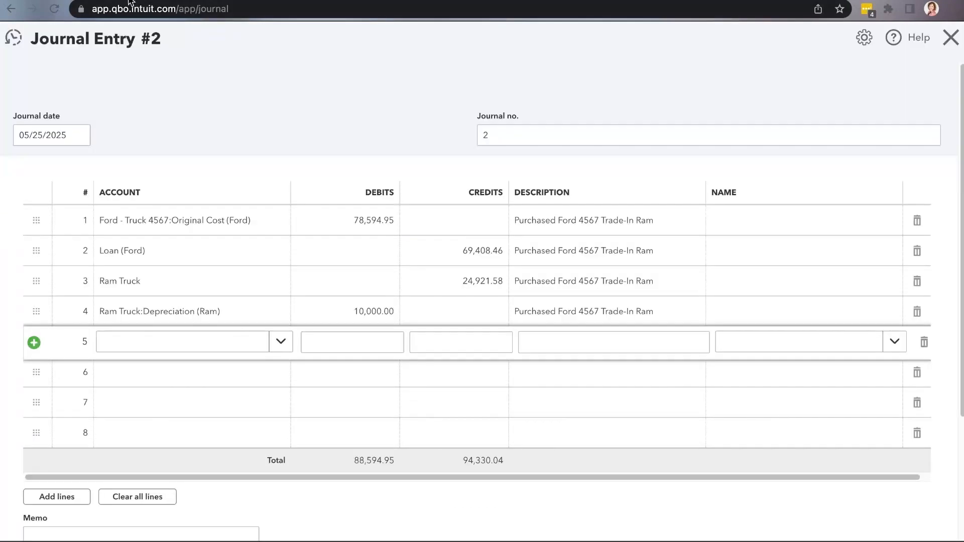
pyautogui.click(130, 3)
# On line 5, choose the Loan - Ram long-term liability account and set its debit to 18,571.52
pyautogui.click(181, 350)
pyautogui.write('lean')
pyautogui.press('BackSpace')
pyautogui.press('BackSpace')
pyautogui.write('oan')
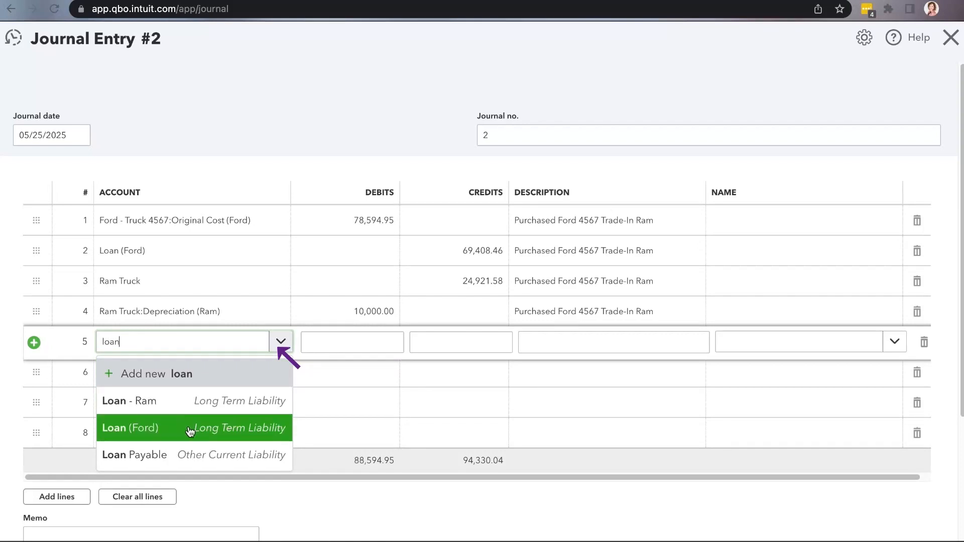
pyautogui.click(214, 411)
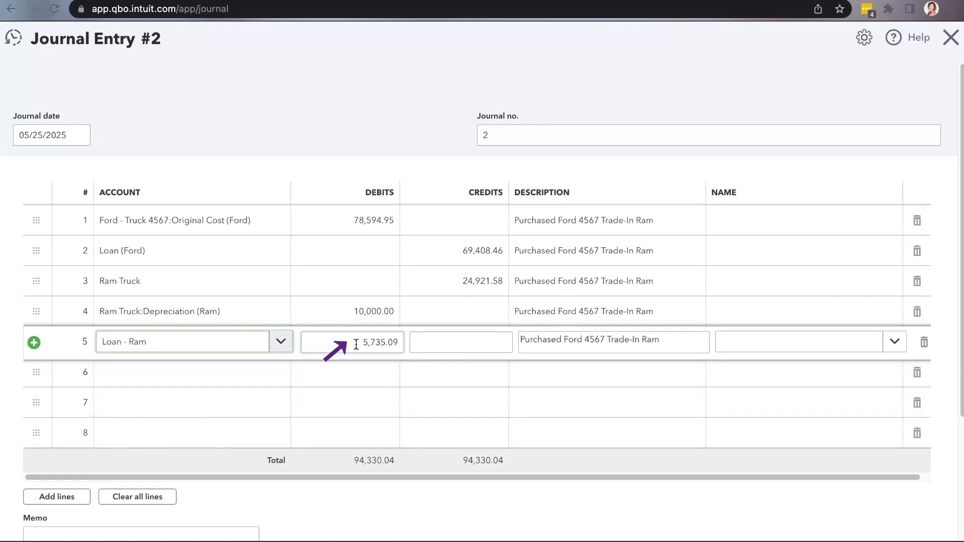
pyautogui.press('Tab')
pyautogui.write('18571.52')
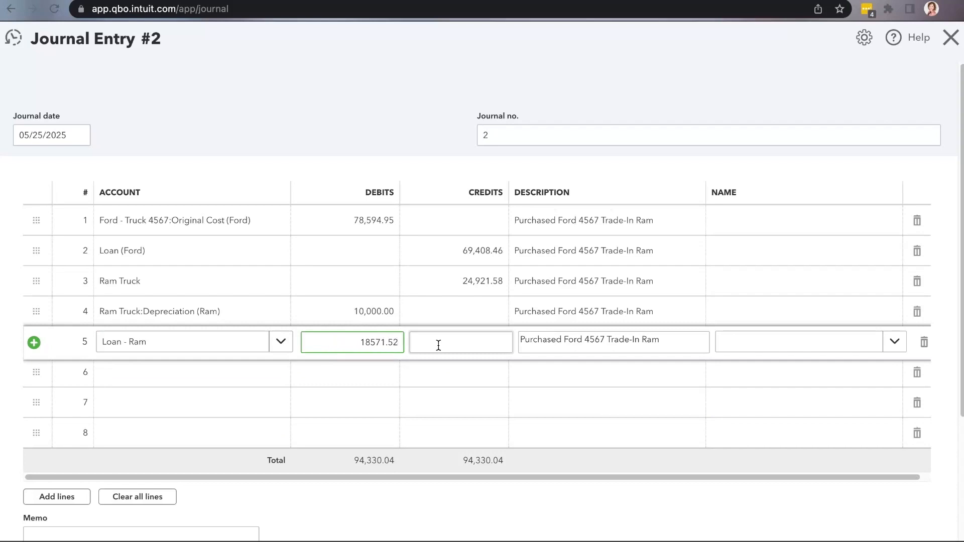
pyautogui.click(283, 372)
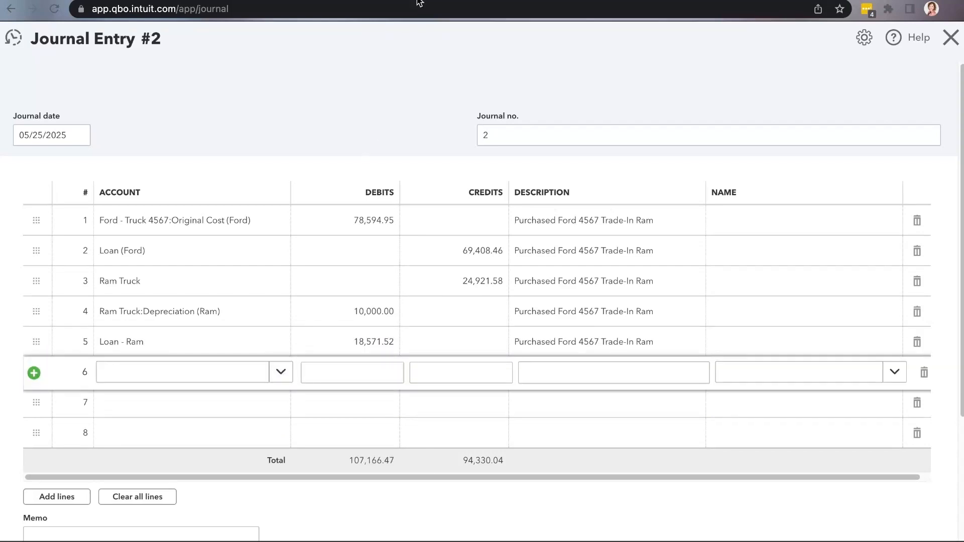
# Look up the Interest Expense debit in the Google Sheets worksheet and return to the journal entry in QuickBooks Online
pyautogui.hotkey('ctrl', 'Tab')
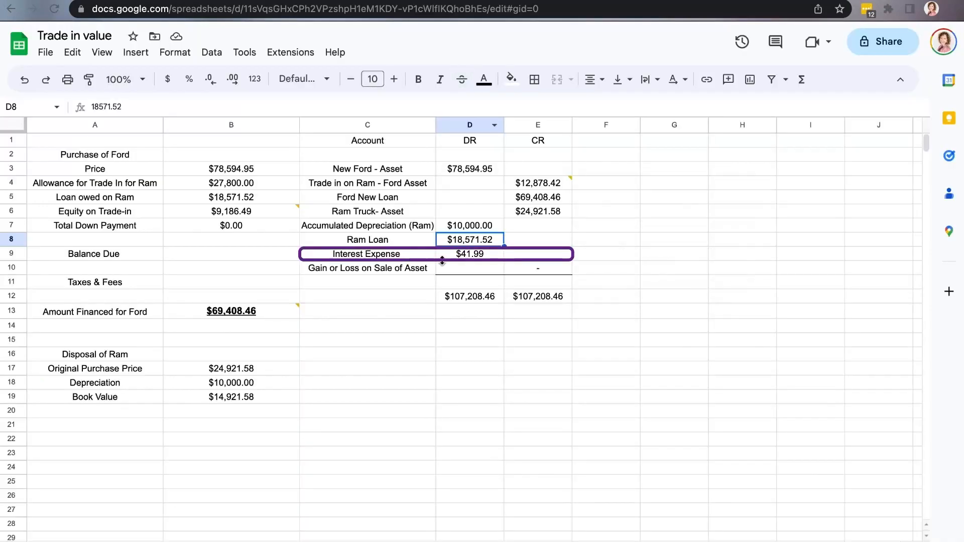
pyautogui.click(479, 258)
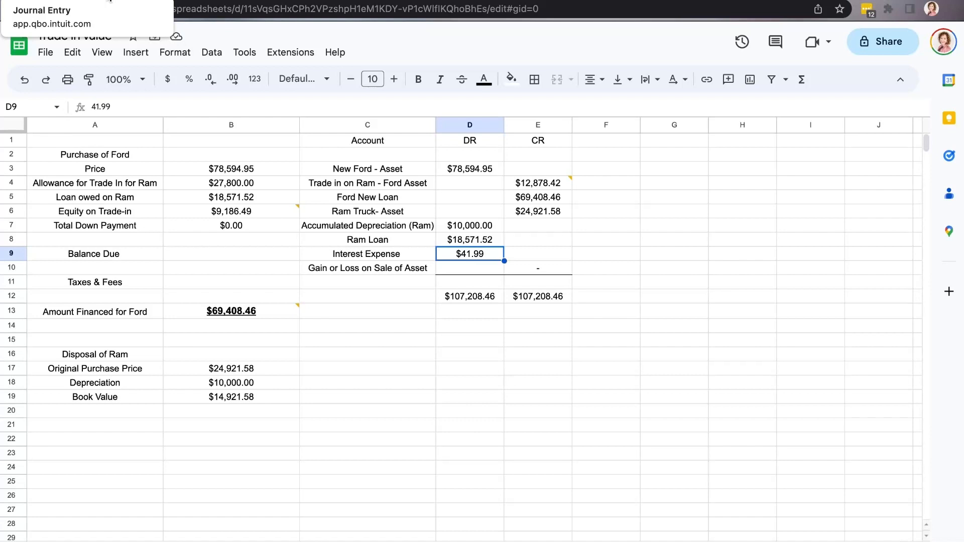
pyautogui.click(110, 1)
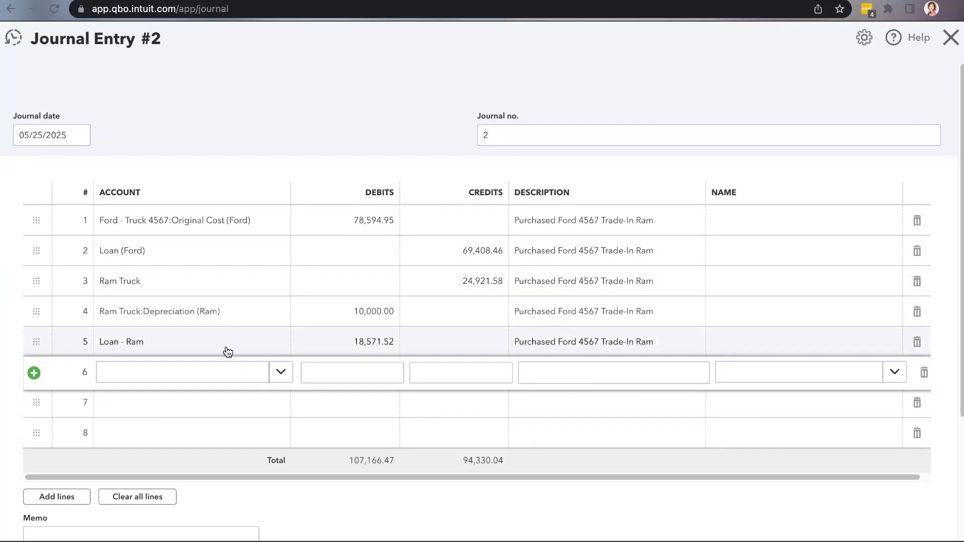
# On line 6, choose the Interest Expense account and set its debit to 41.99
pyautogui.click(220, 377)
pyautogui.write('Interest')
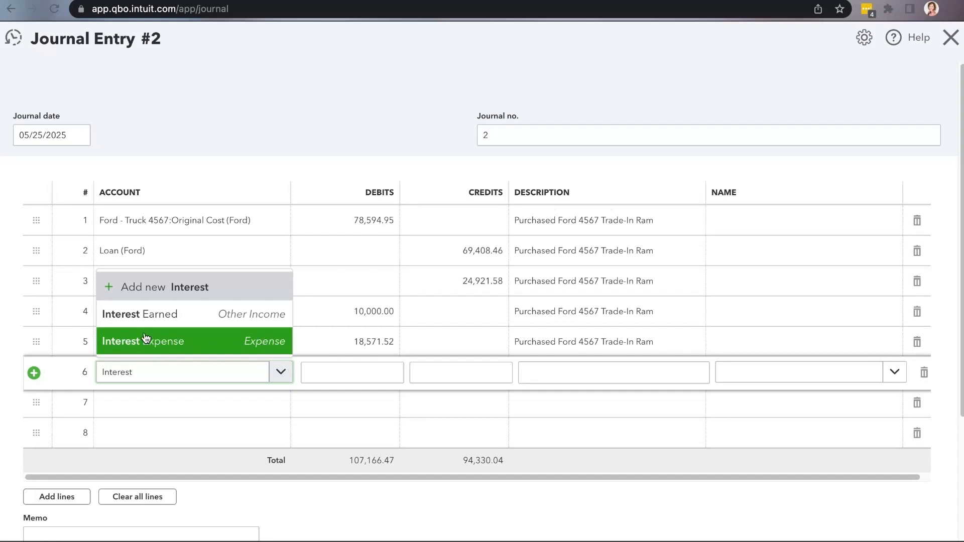
pyautogui.click(171, 342)
pyautogui.click(319, 376)
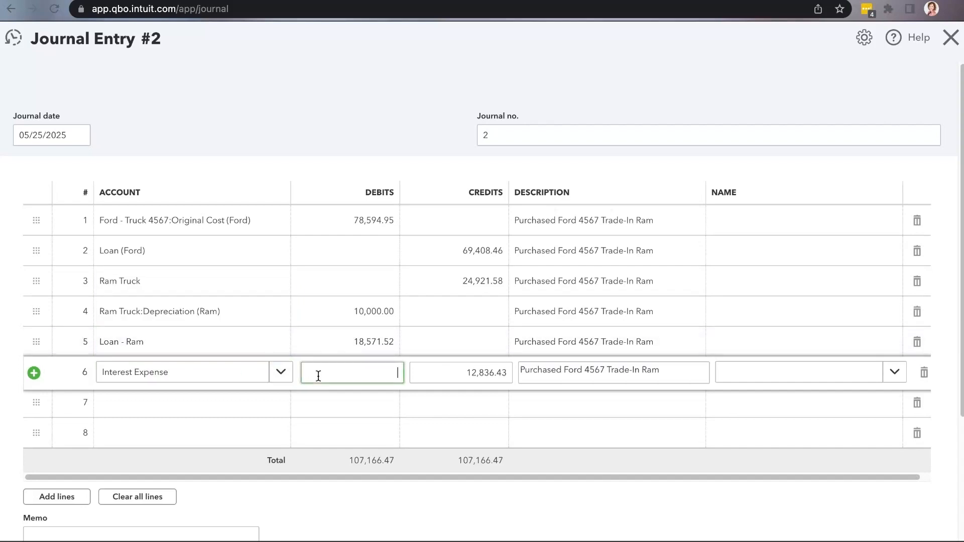
pyautogui.write('41.99')
pyautogui.click(252, 411)
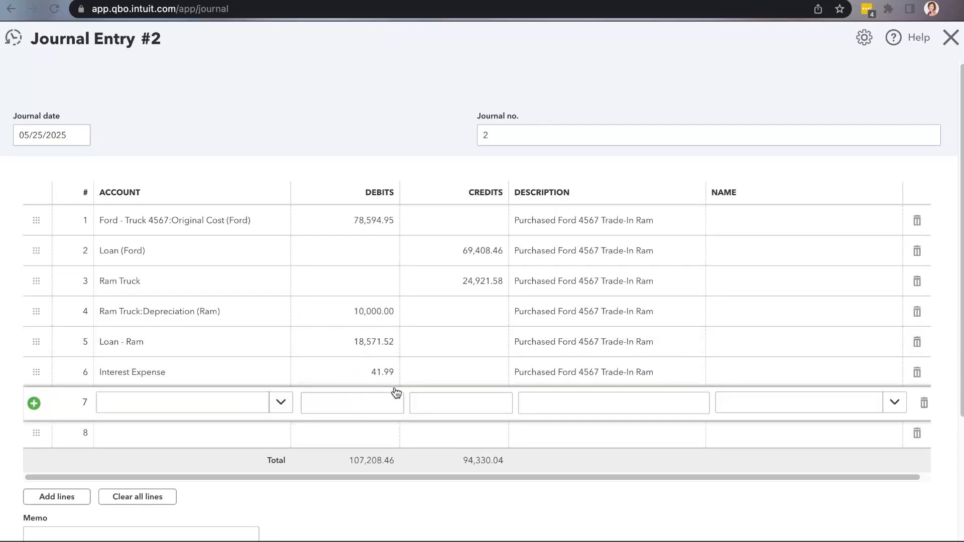
# On line 7, choose the Original Cost (Ford) sub-account of Ford - Truck 4567 and keep the suggested credit of 12,878.42
pyautogui.click(205, 408)
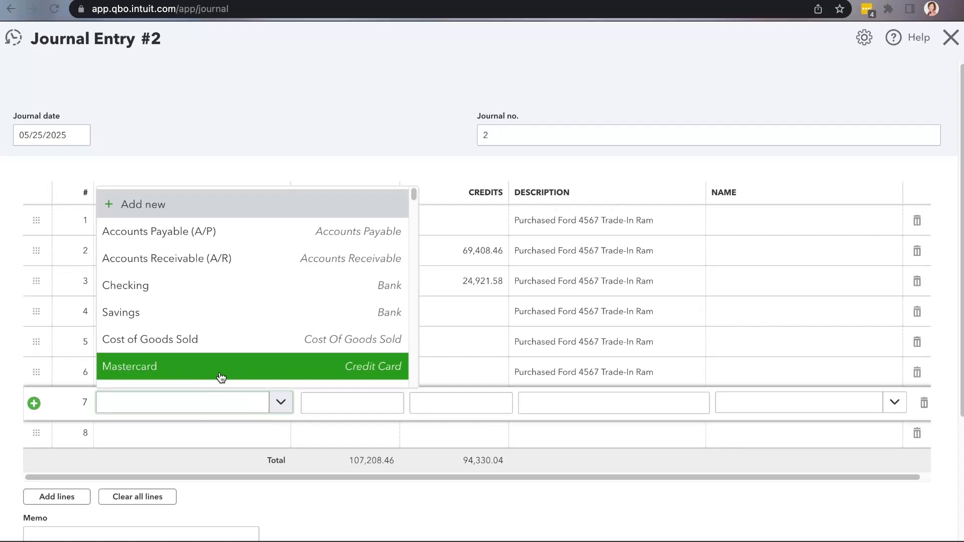
pyautogui.write('Ford')
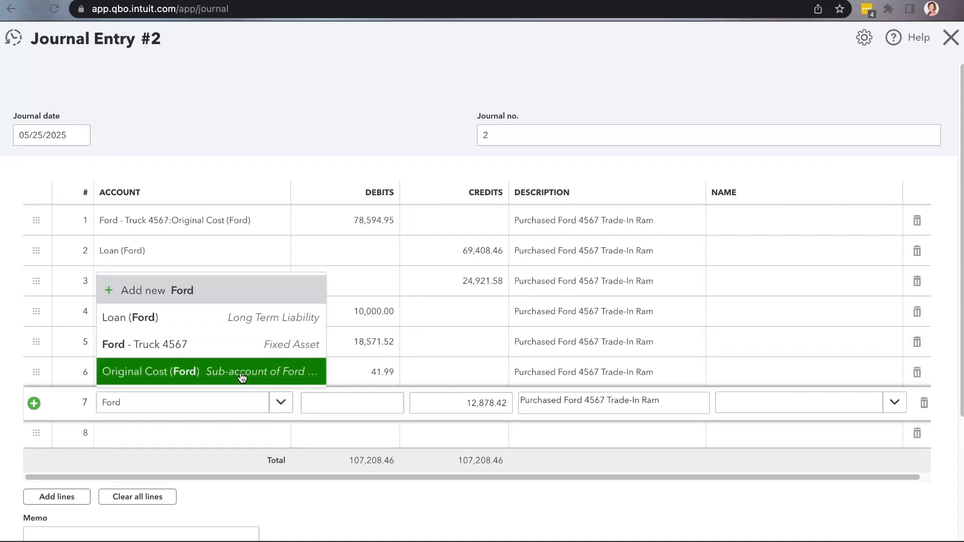
pyautogui.click(166, 375)
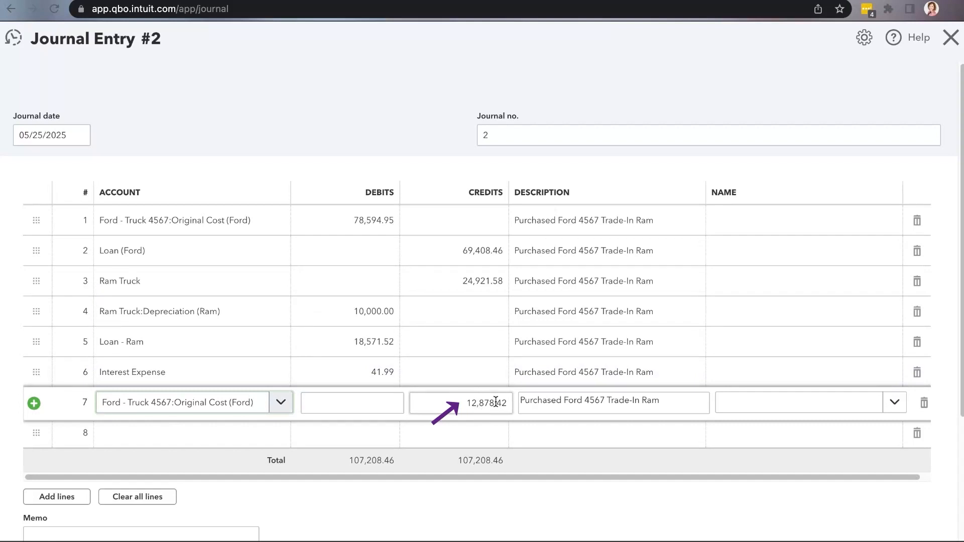
# In Google Sheets, review the note on the Ram trade-in credit, the trade-in allowance and the Disposal of Ram figures, then return to QuickBooks Online
pyautogui.click(433, 1)
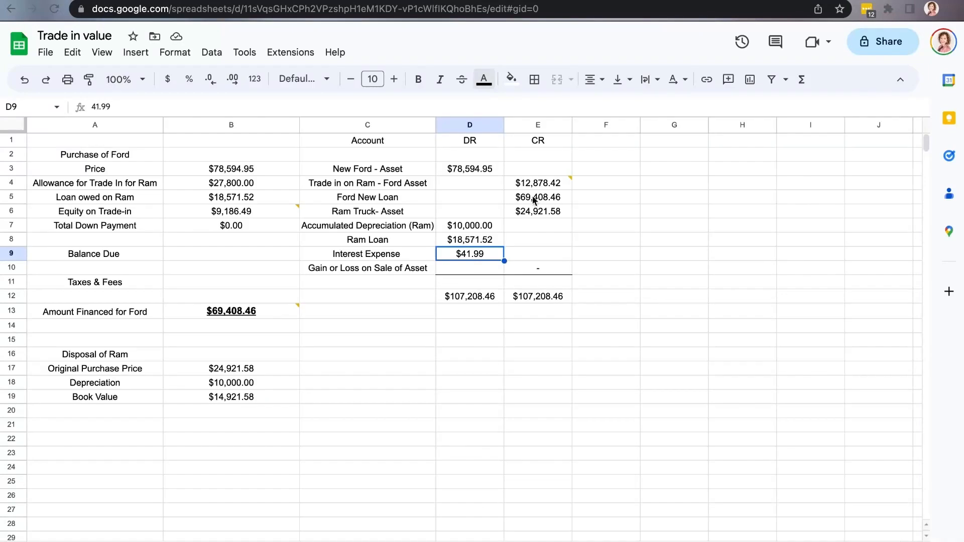
pyautogui.moveTo(535, 188)
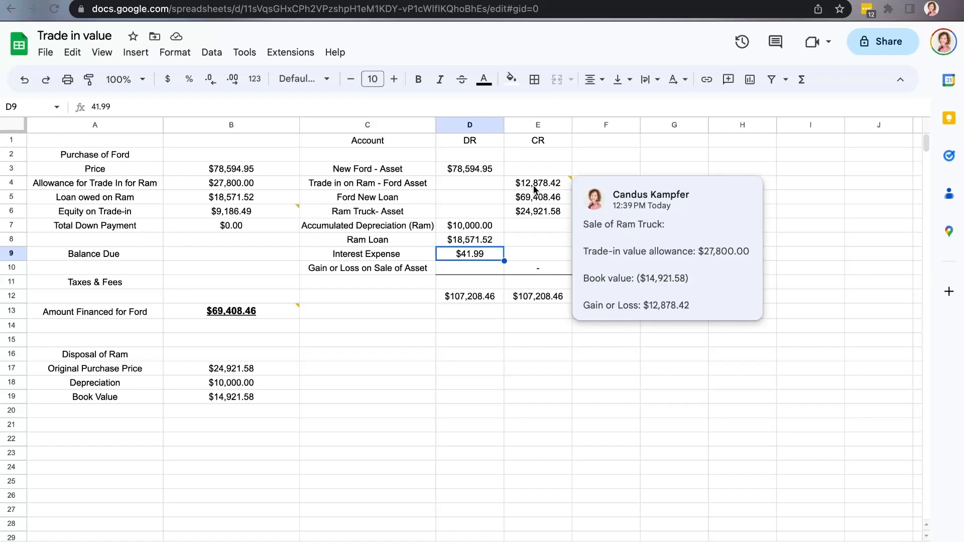
pyautogui.click(295, 189)
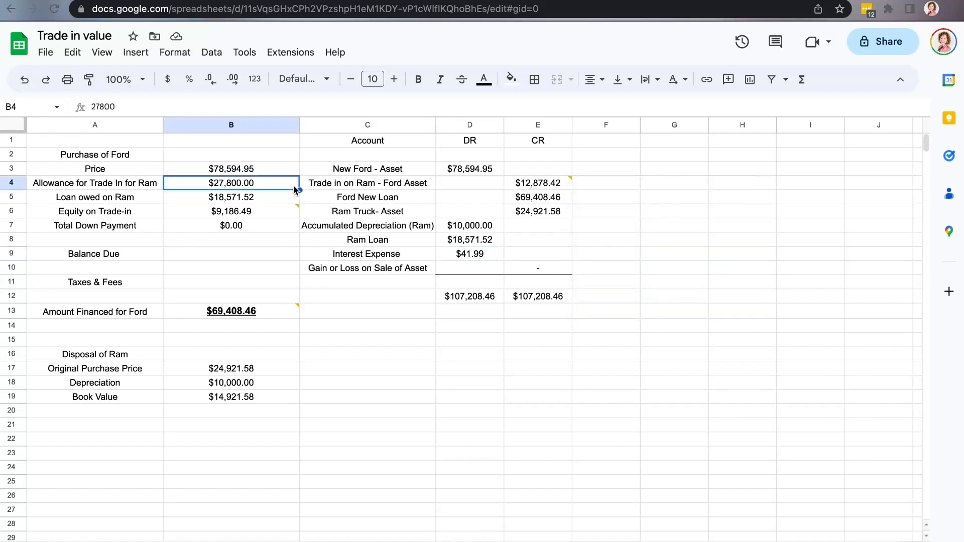
pyautogui.moveTo(558, 188)
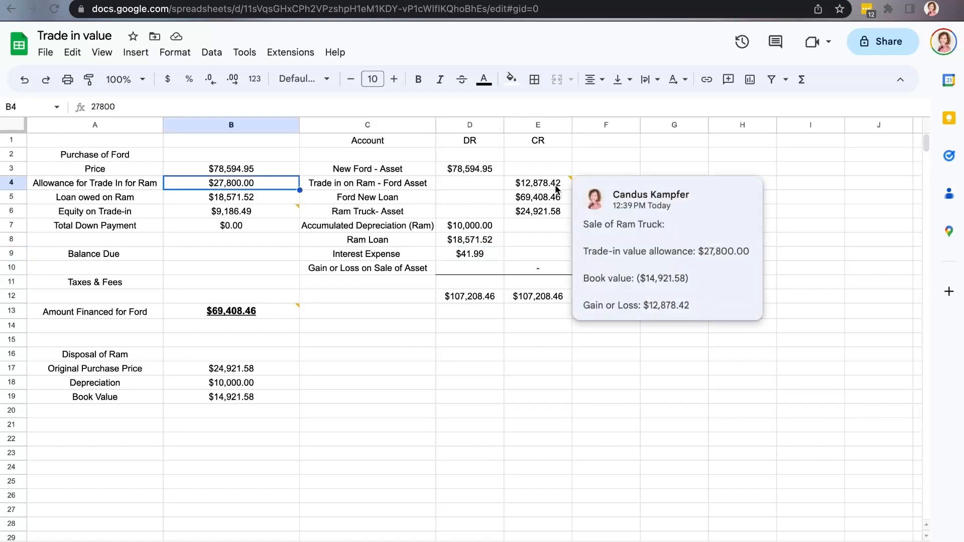
pyautogui.click(233, 374)
pyautogui.click(236, 387)
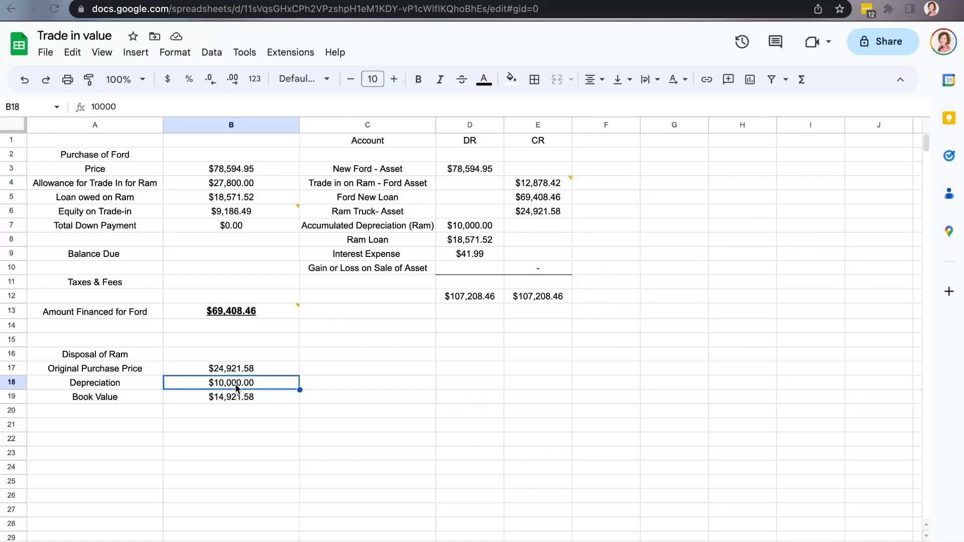
pyautogui.click(240, 399)
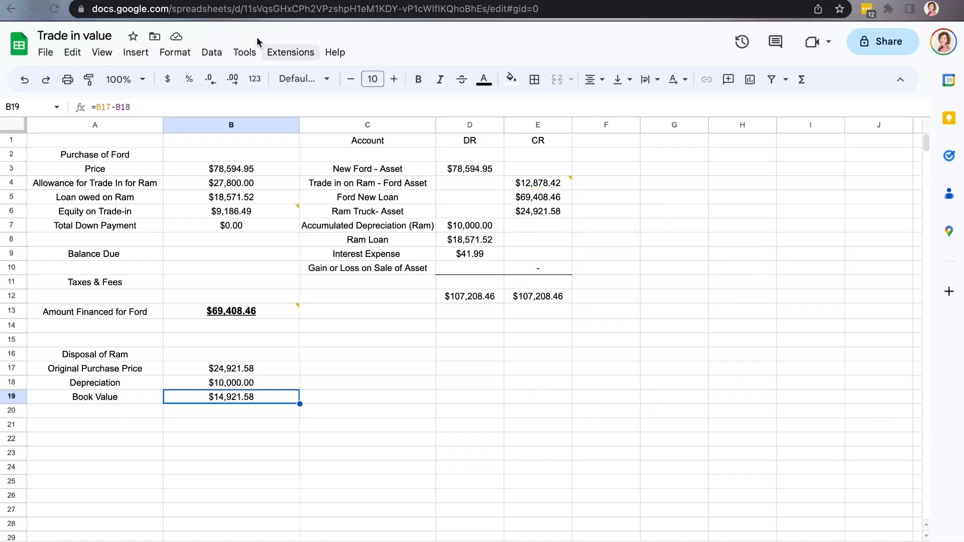
pyautogui.click(161, 0)
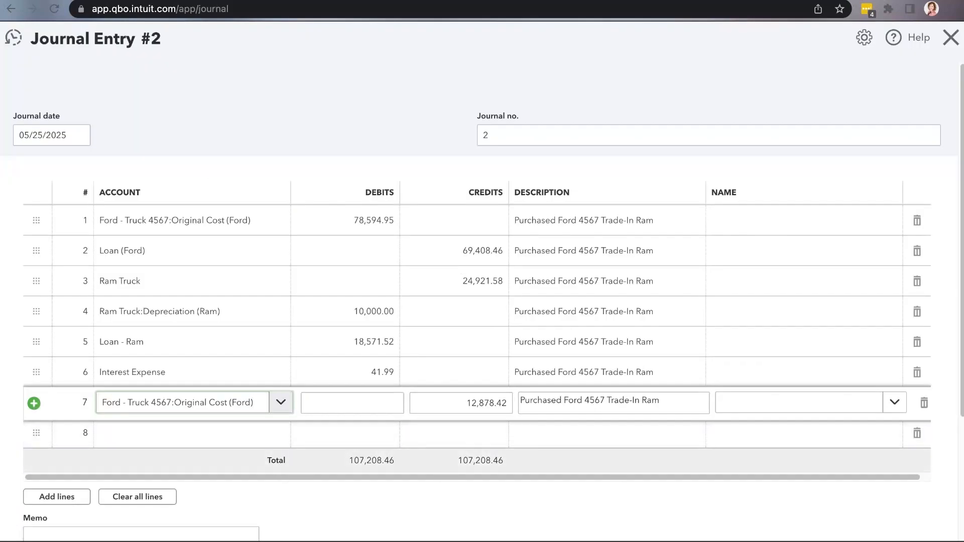
# Finish line 7, then save and close the journal entry
pyautogui.click(281, 541)
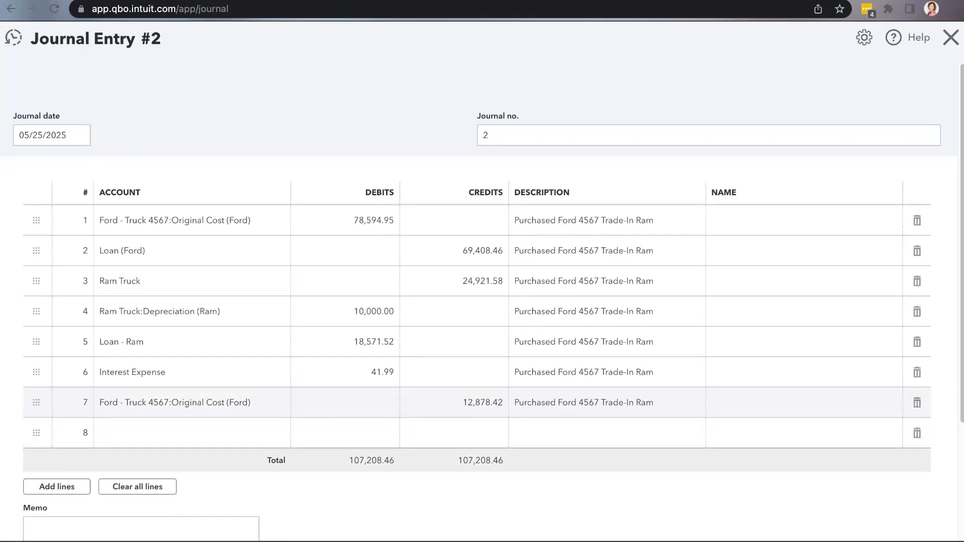
pyautogui.click(947, 541)
pyautogui.click(876, 533)
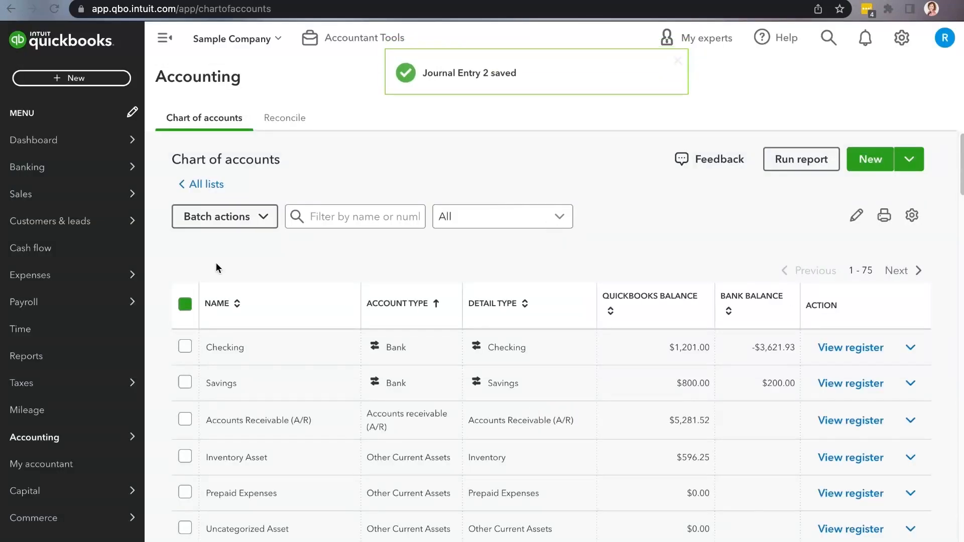
# In the chart of accounts, check the balances of the Ford and Ram Truck fixed asset accounts, especially Original Purchase (Ram)
pyautogui.scroll(-8, 384, 303)
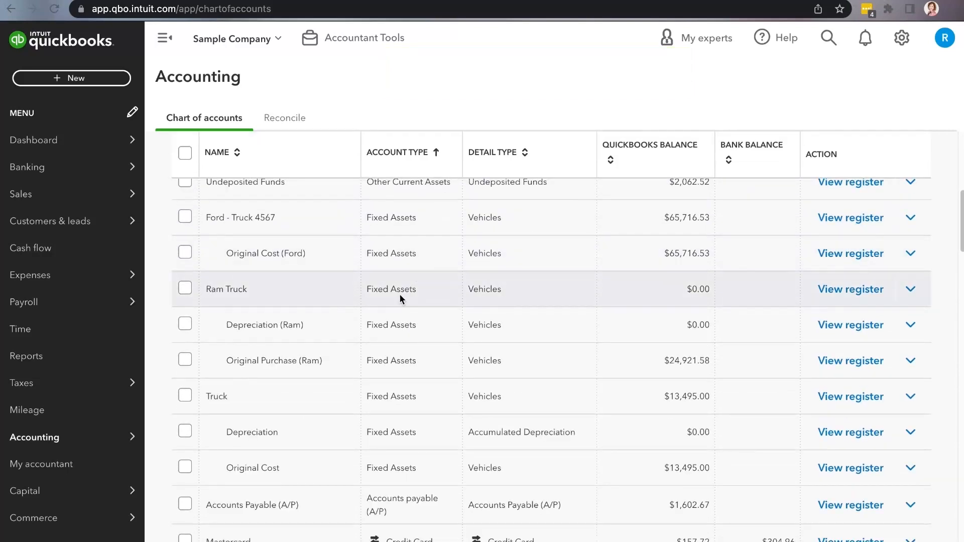
pyautogui.moveTo(129, 438)
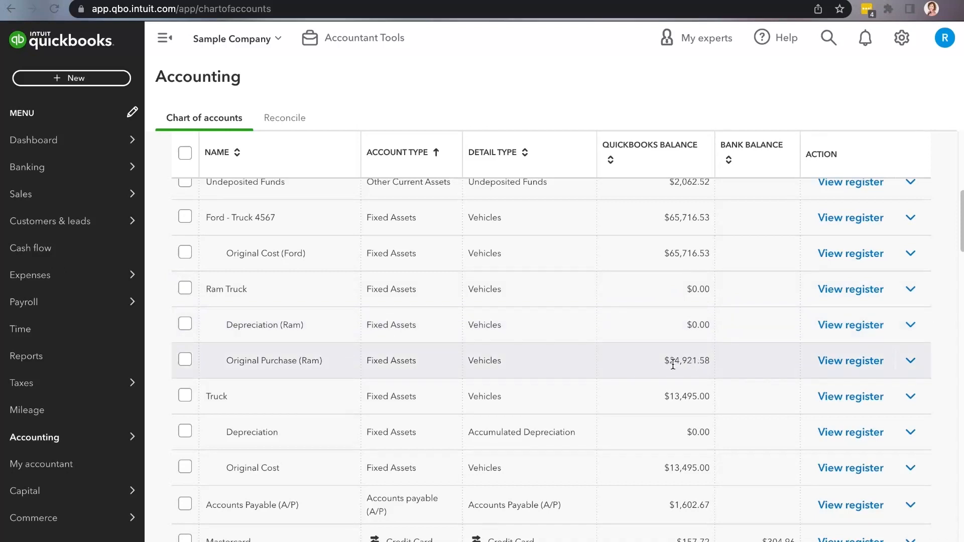
pyautogui.moveTo(664, 360); pyautogui.dragTo(706, 362)
# Start a new blank journal entry
pyautogui.click(71, 78)
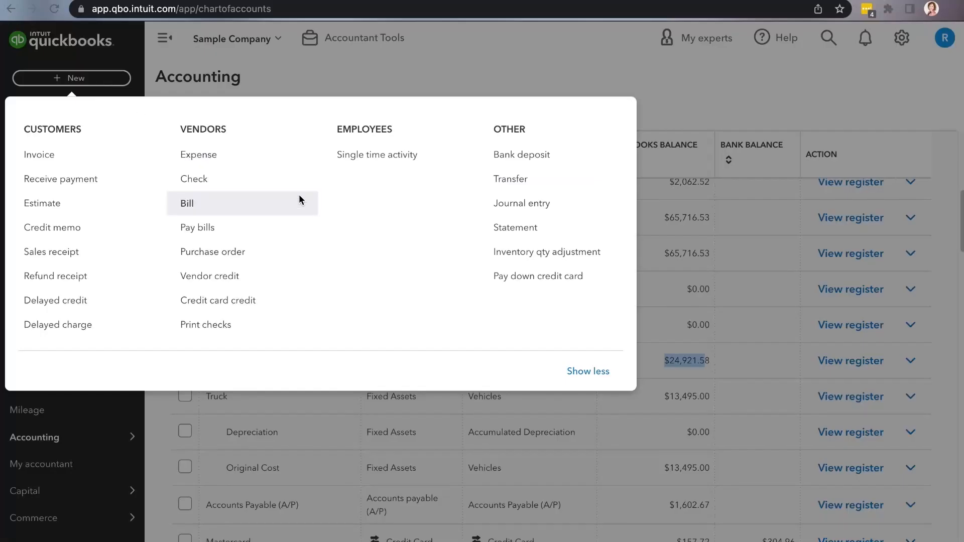
pyautogui.click(518, 211)
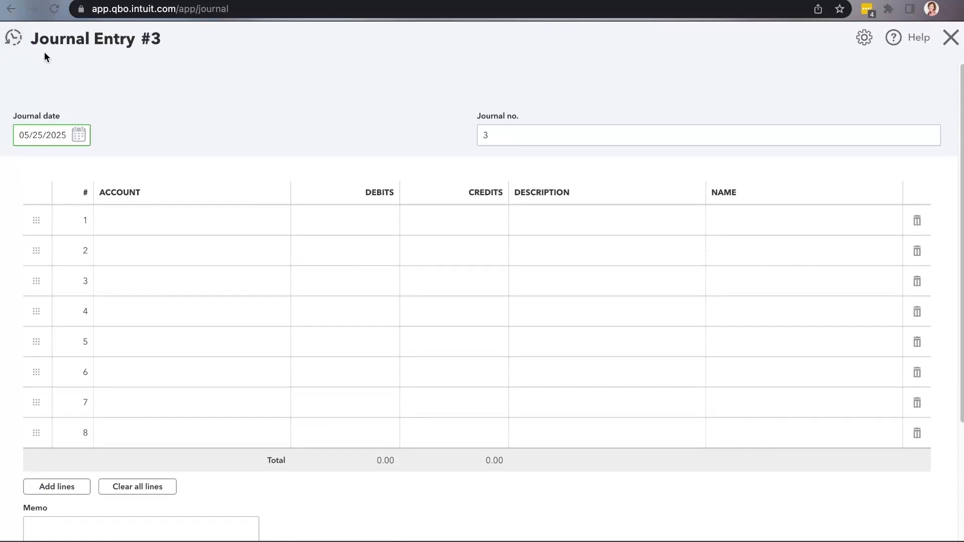
# Reopen Journal Entry #2, change the line 3 account to Ram Truck:Original Purchase (Ram), then save and close the entry
pyautogui.click(24, 43)
pyautogui.click(204, 128)
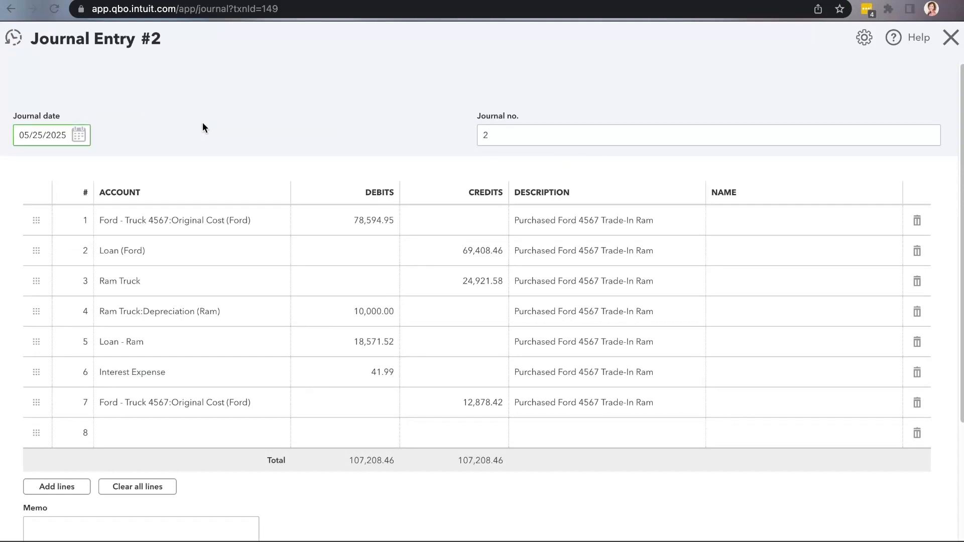
pyautogui.click(134, 283)
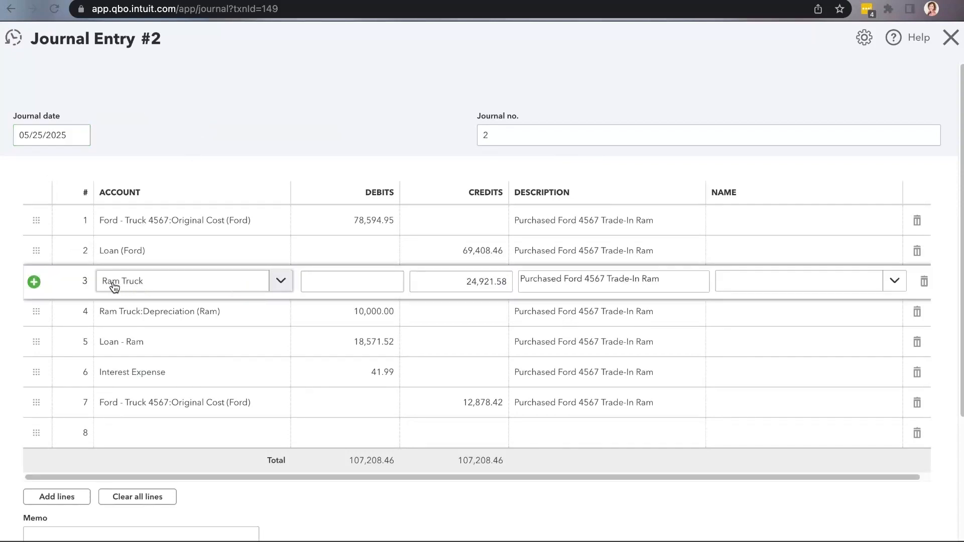
pyautogui.click(287, 287)
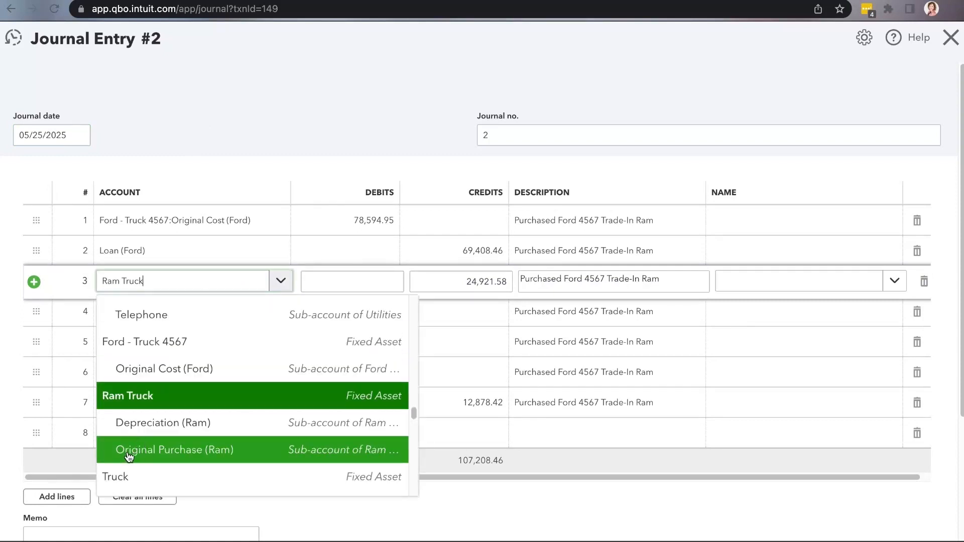
pyautogui.click(192, 452)
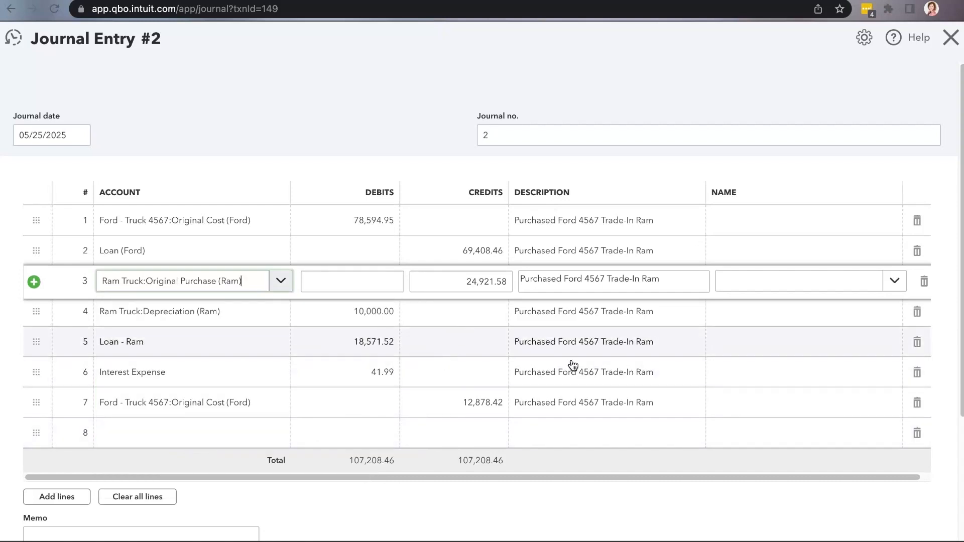
pyautogui.click(895, 541)
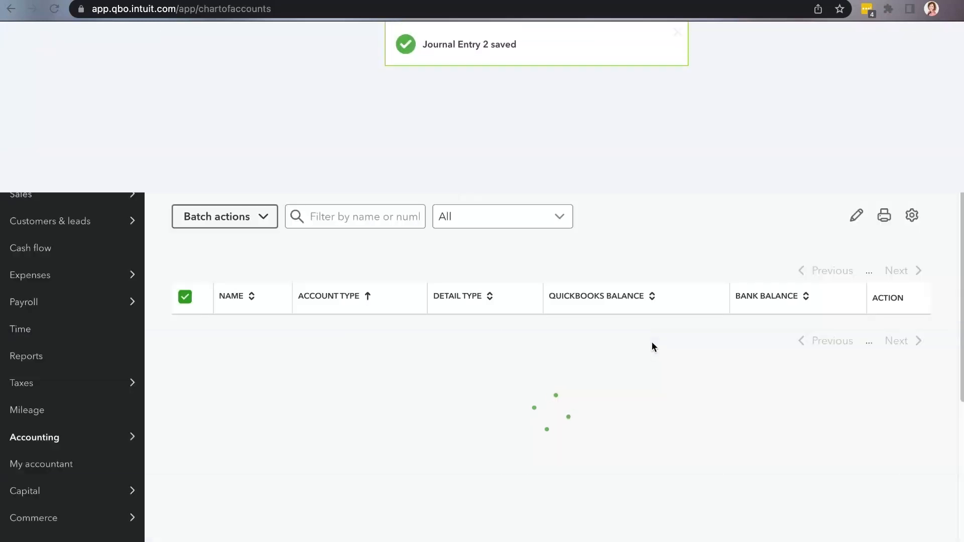
# In the chart of accounts, review the Ford and Ram fixed asset and loan balances and the Ford - Truck 4567 register
pyautogui.scroll(-6, 625, 374)
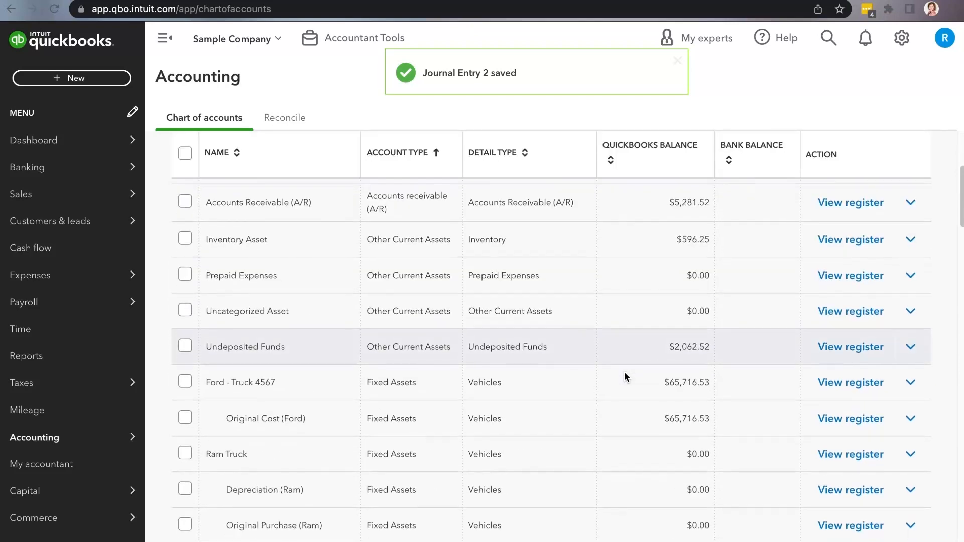
pyautogui.scroll(-1, 537, 405)
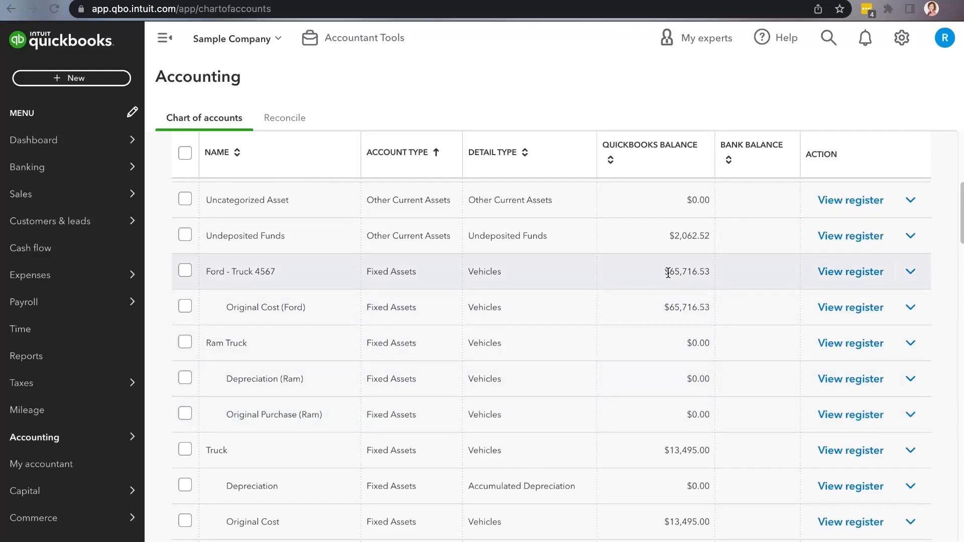
pyautogui.click(833, 273)
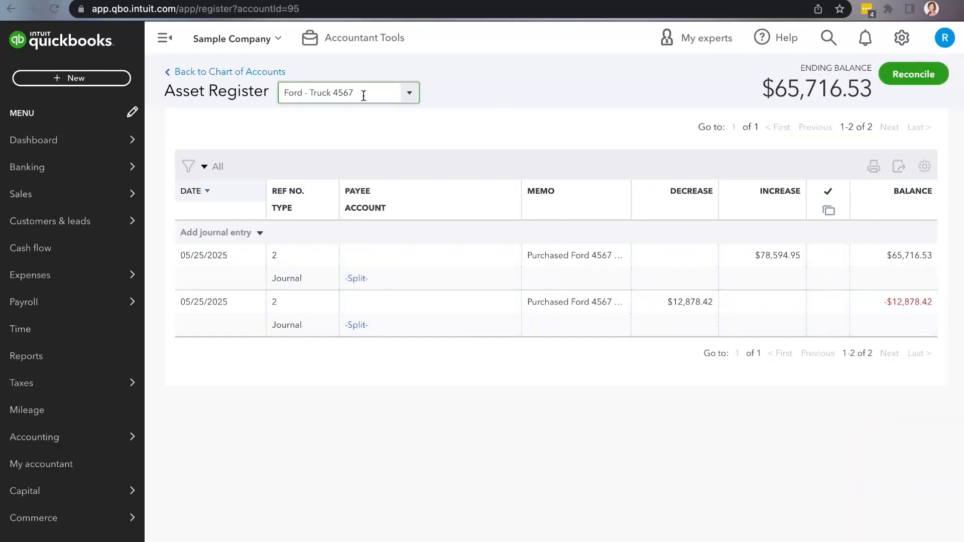
pyautogui.click(196, 71)
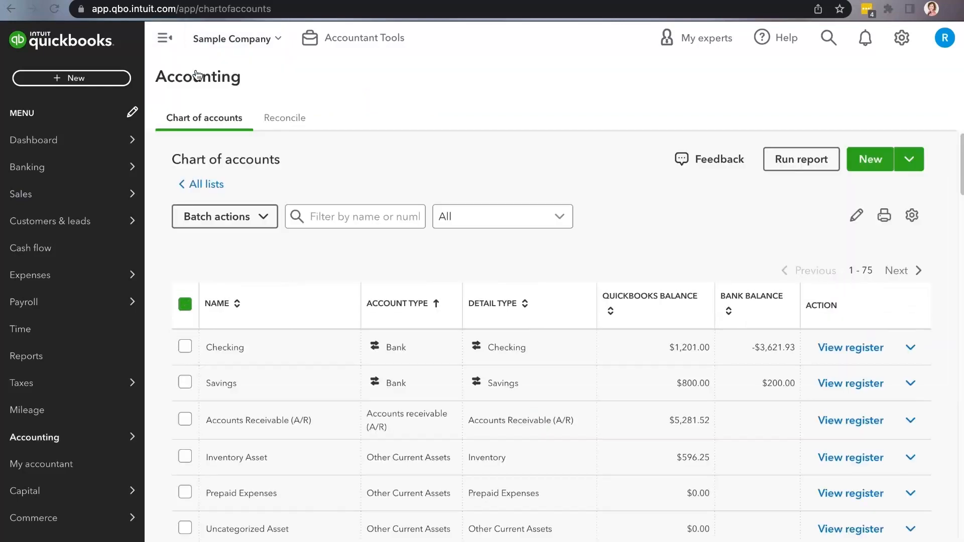
pyautogui.scroll(-7, 744, 412)
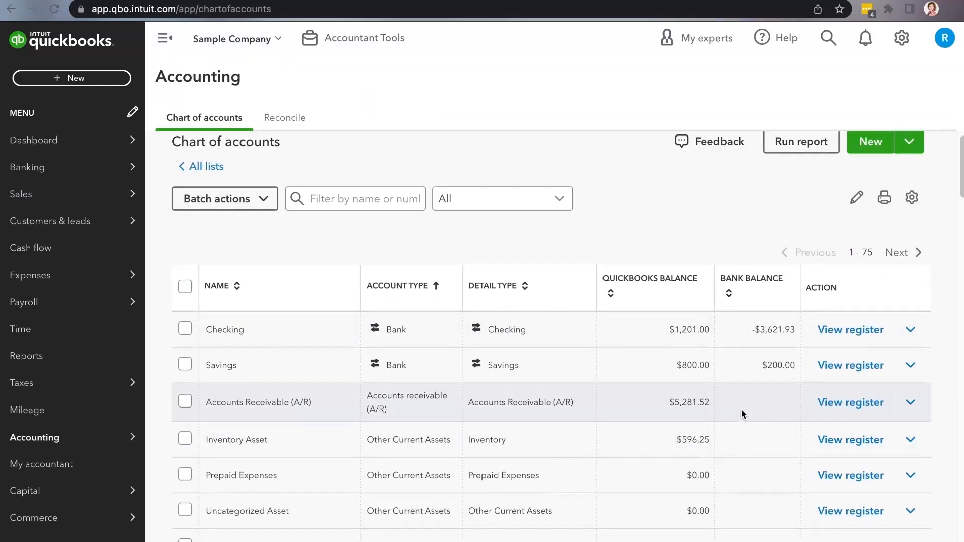
pyautogui.scroll(-3, 742, 416)
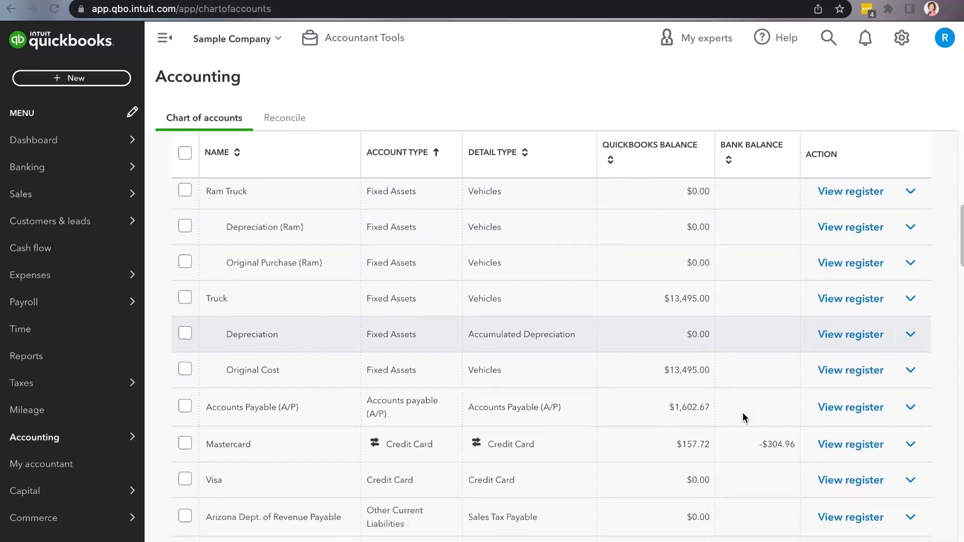
pyautogui.scroll(3, 709, 290)
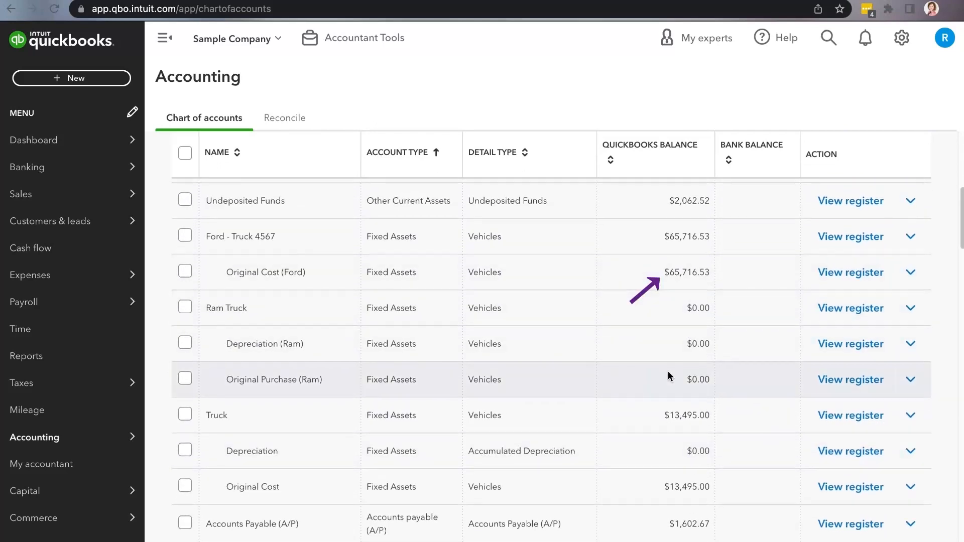
pyautogui.scroll(-10, 670, 316)
pyautogui.scroll(3, 668, 376)
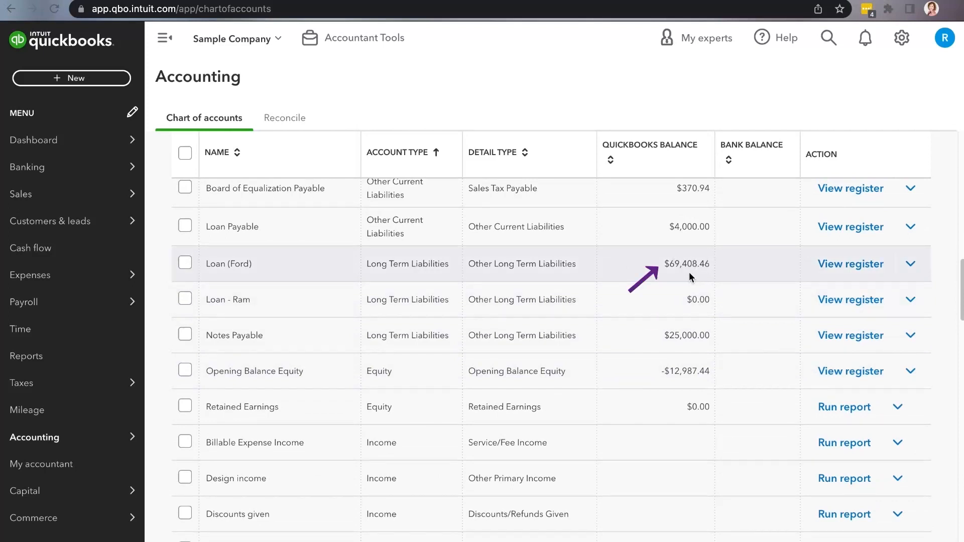
# Make the Loan - Ram account inactive and confirm the change
pyautogui.click(910, 300)
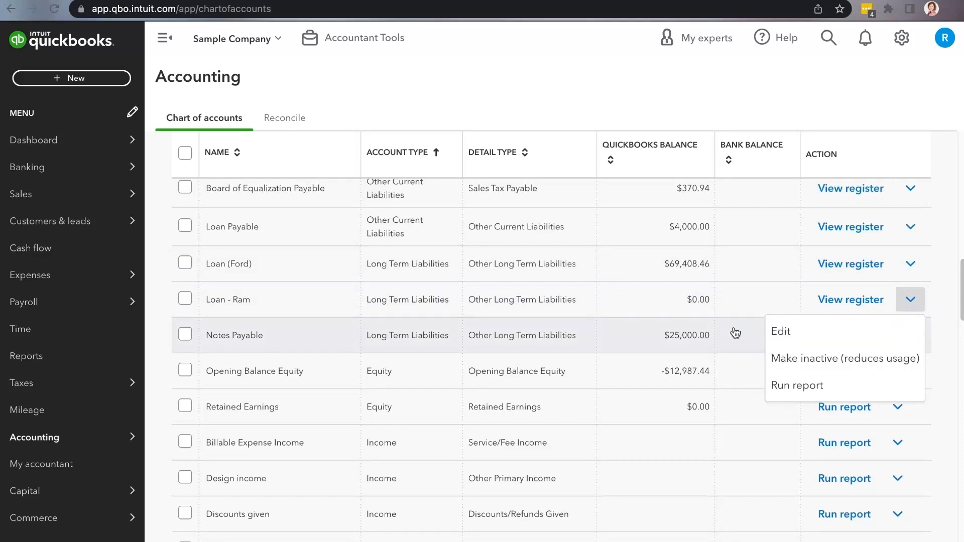
pyautogui.click(805, 362)
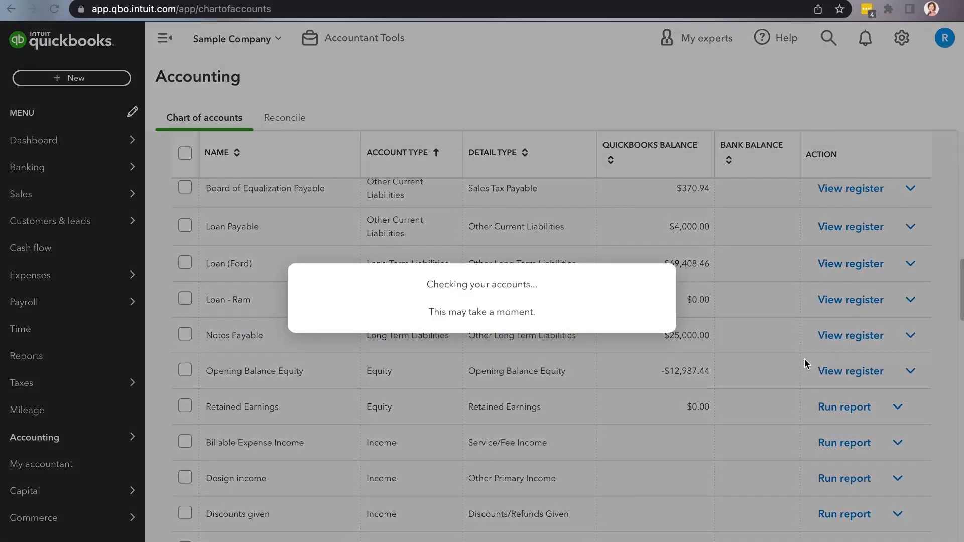
pyautogui.click(547, 371)
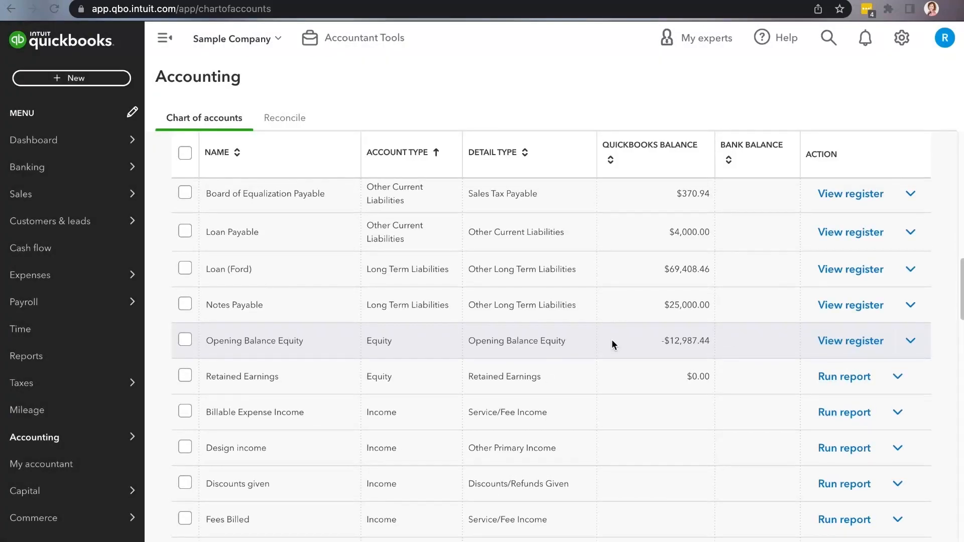
# Make the Ram Truck fixed asset account inactive together with its Depreciation (Ram) and Original Purchase (Ram) sub-accounts
pyautogui.scroll(8, 611, 340)
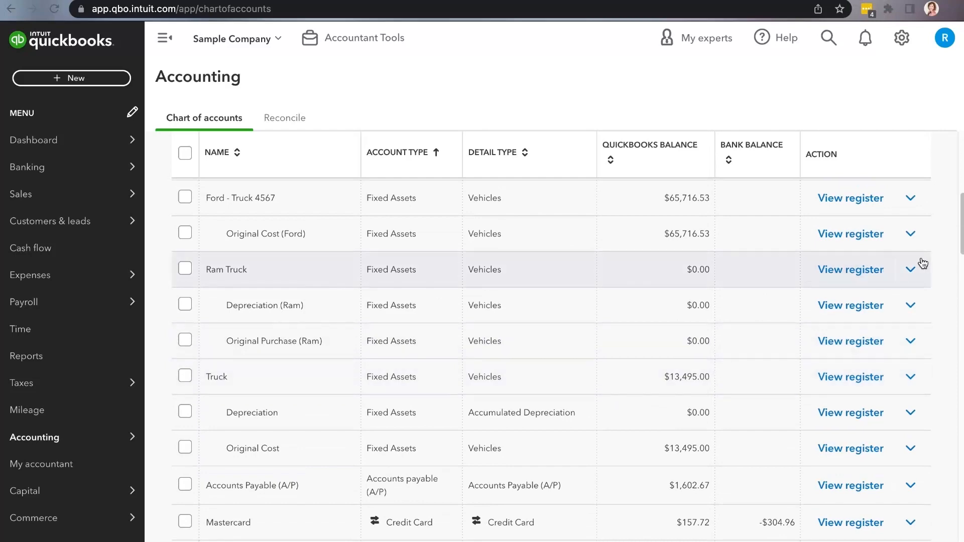
pyautogui.click(911, 271)
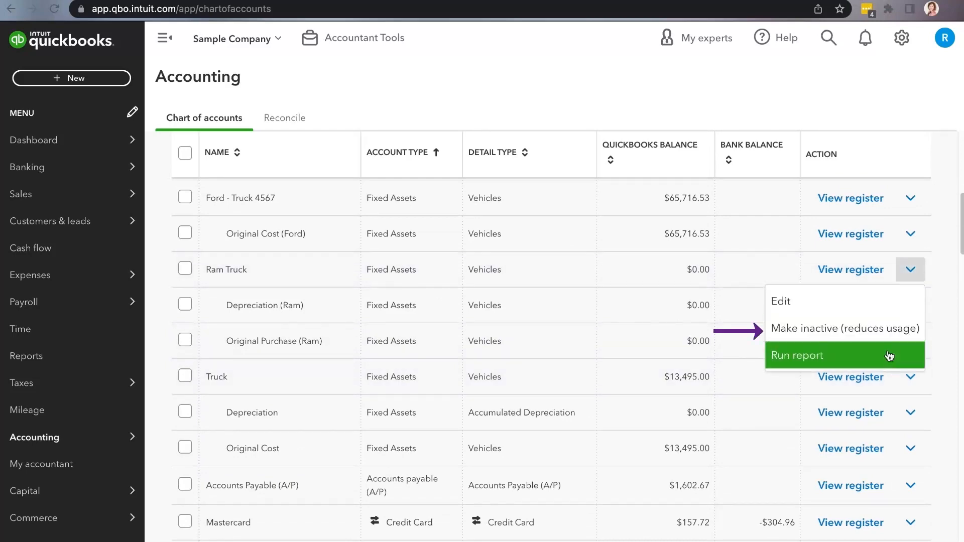
pyautogui.click(834, 329)
pyautogui.click(527, 346)
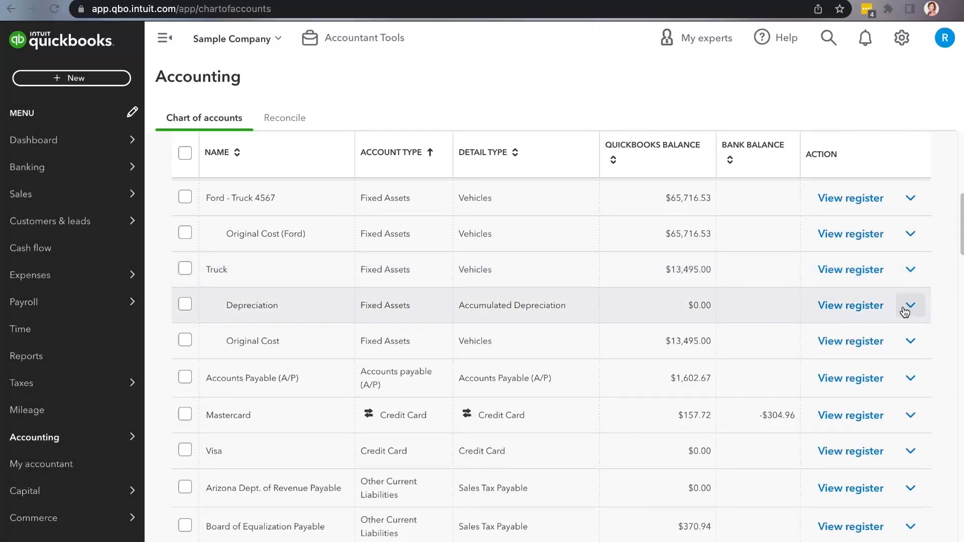
# Include inactive accounts in the chart of accounts list and locate the Ram Truck accounts that can be made active again
pyautogui.scroll(1, 655, 313)
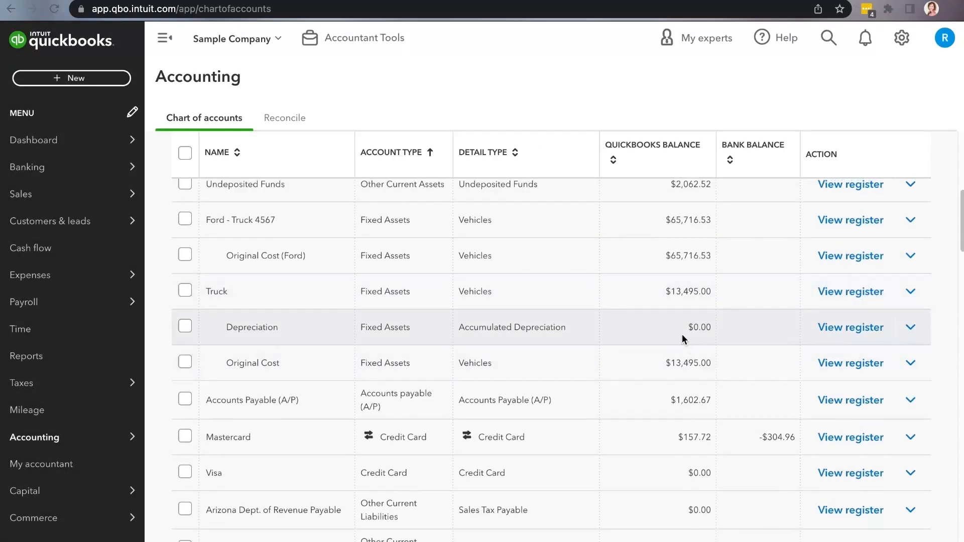
pyautogui.scroll(3, 677, 321)
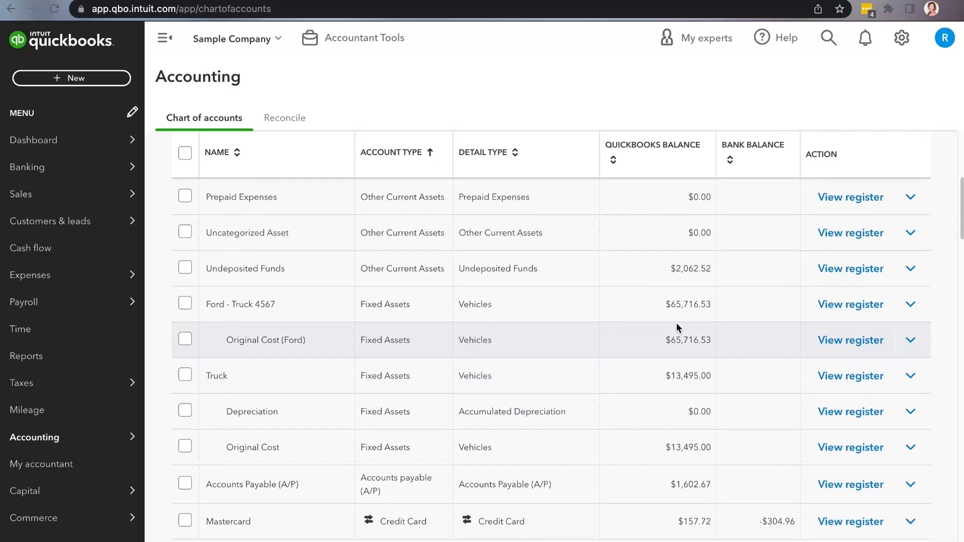
pyautogui.scroll(6, 677, 322)
pyautogui.scroll(2, 677, 327)
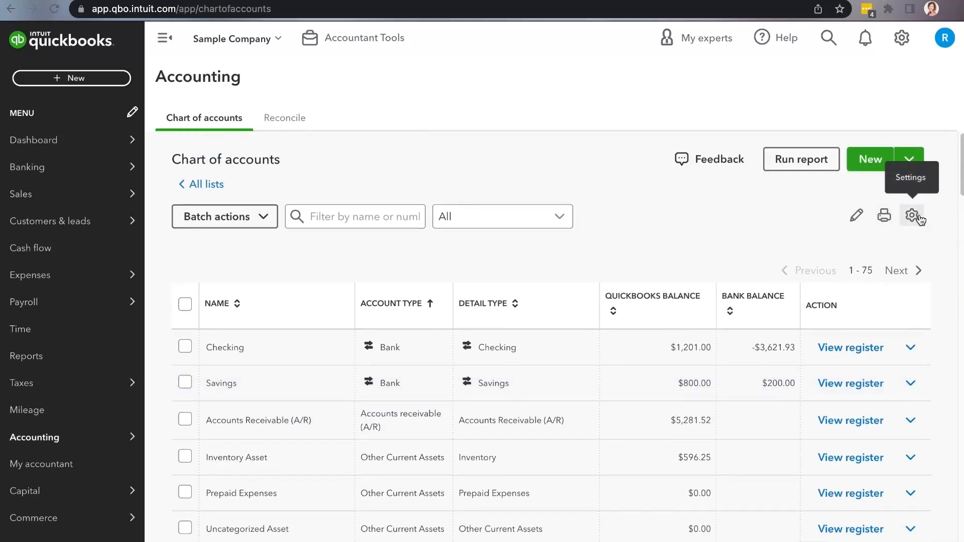
pyautogui.click(912, 216)
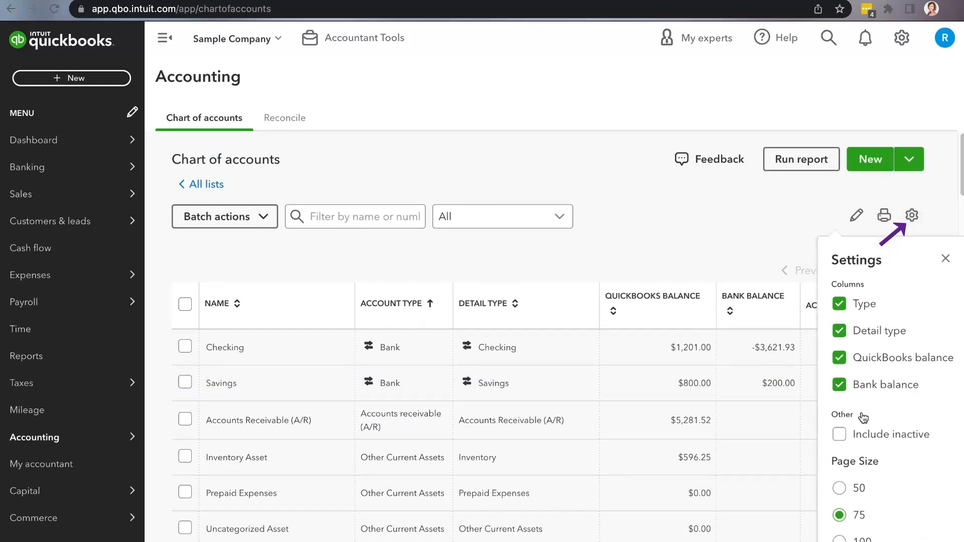
pyautogui.click(845, 436)
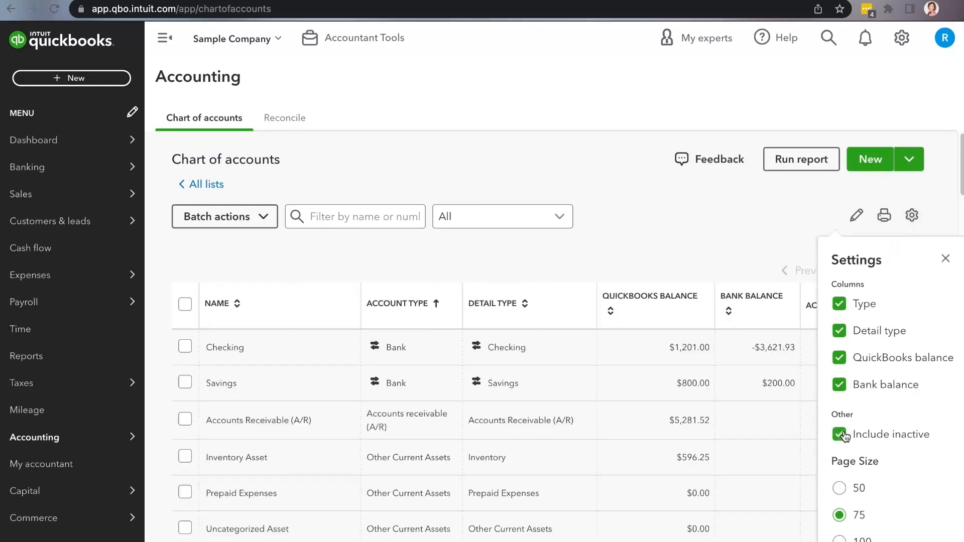
pyautogui.click(722, 243)
pyautogui.scroll(-2, 708, 432)
pyautogui.scroll(-6, 710, 438)
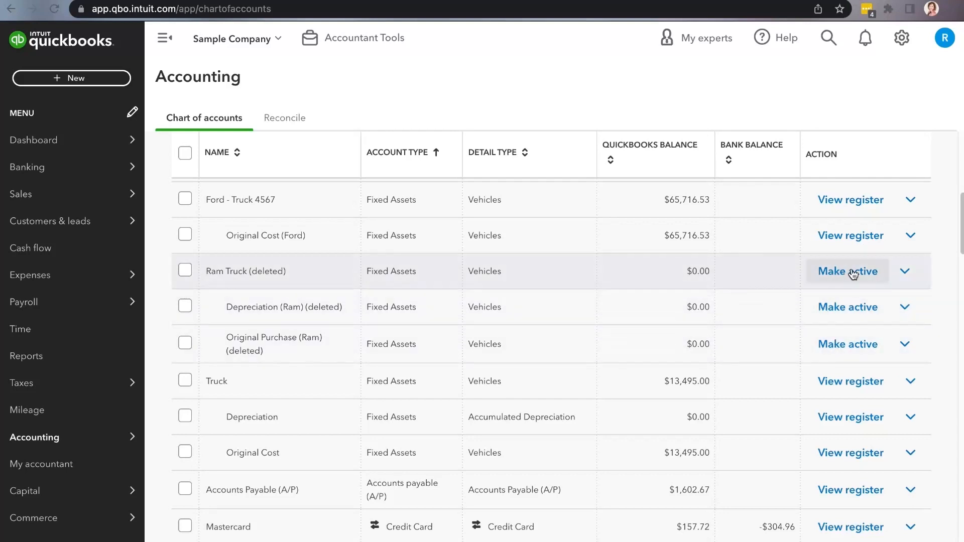
pyautogui.scroll(5, 642, 298)
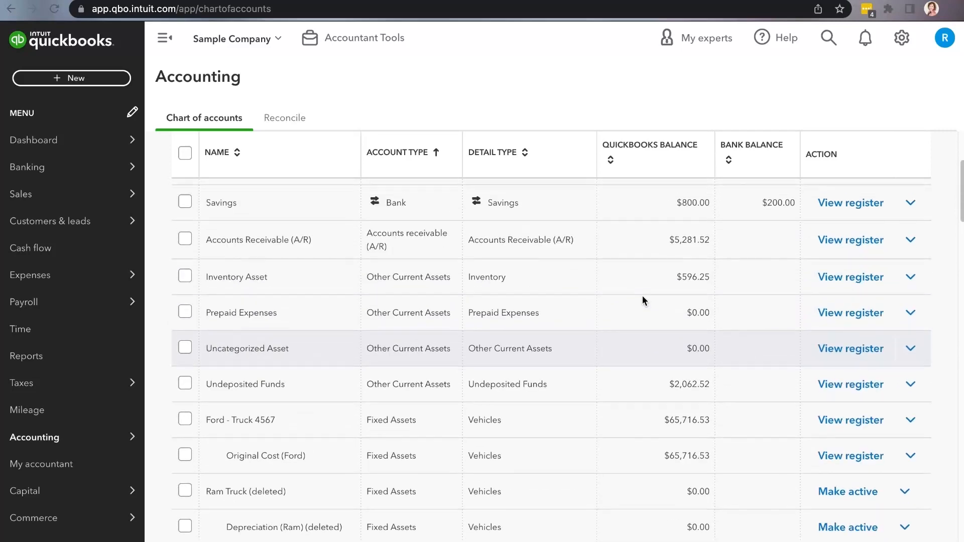